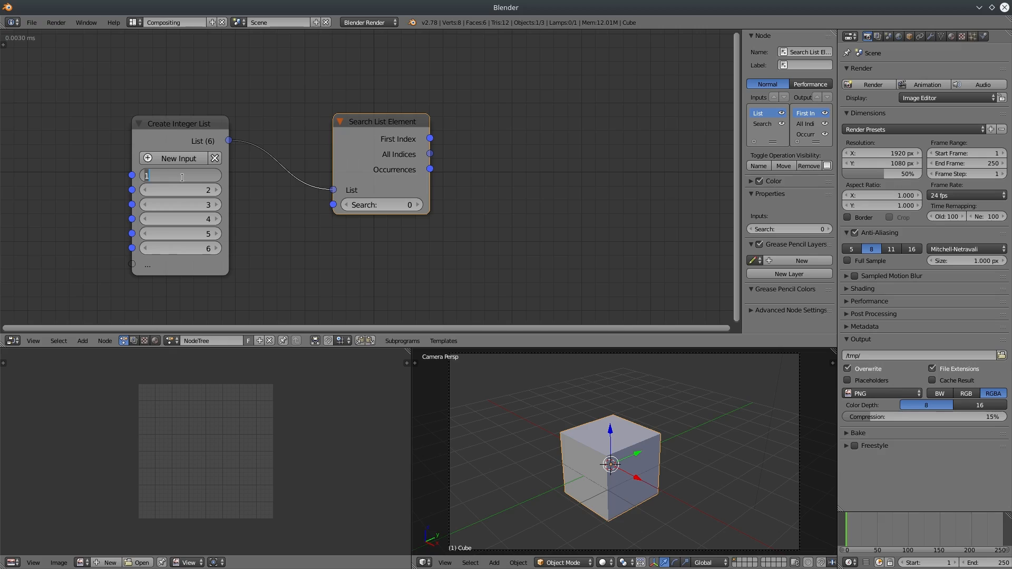
Step: Attach a Debug node to the First Index output of the Search List Element node
left_click(275, 255)
left_click_drag(389, 124, 365, 129)
key("w")
key("Escape")
key("w")
left_click(363, 215)
left_click(361, 209)
left_click(352, 136)
Step: Attach debug nodes to the All Indices and Occurrences outputs of the Search List Element node
key("w")
left_click(339, 189)
left_click(339, 200)
left_click(486, 112)
key("w")
left_click(345, 185)
left_click(344, 197)
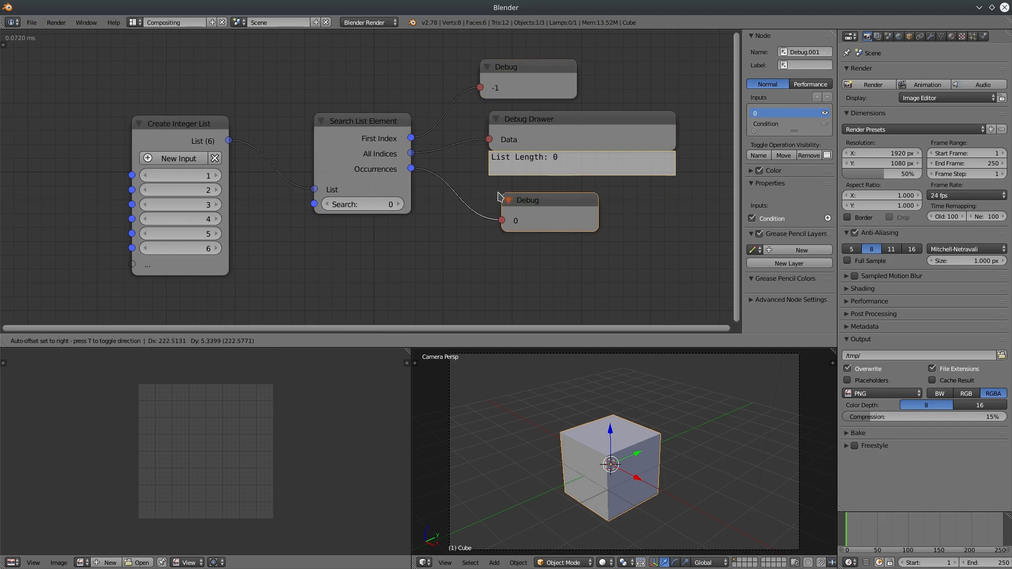
left_click(500, 197)
Step: Arrange the three debug nodes in a tidy column beside the Search List Element node
left_click_drag(518, 78, 537, 68)
left_click(539, 120)
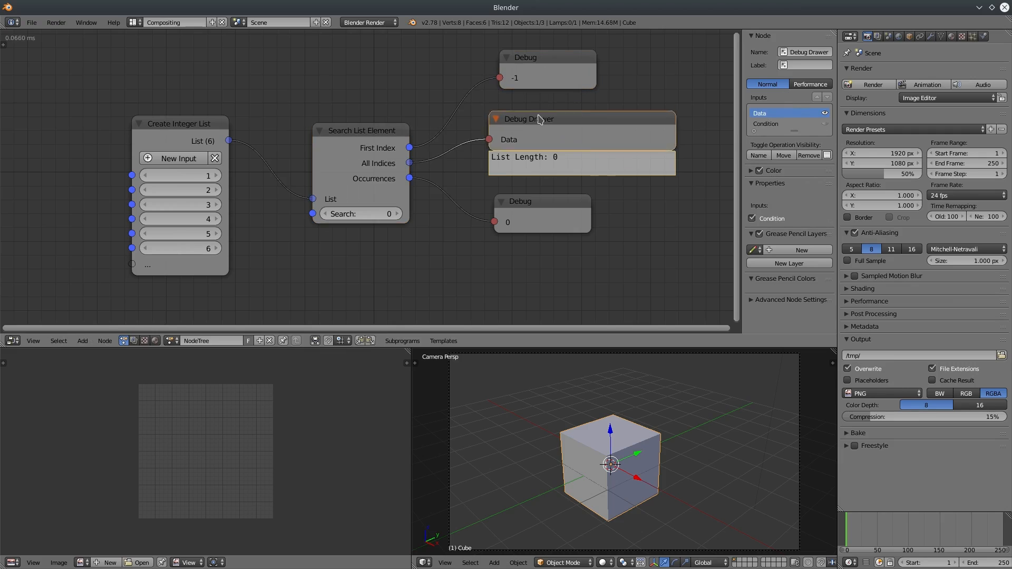
left_click_drag(540, 119, 549, 112)
left_click_drag(535, 214, 545, 210)
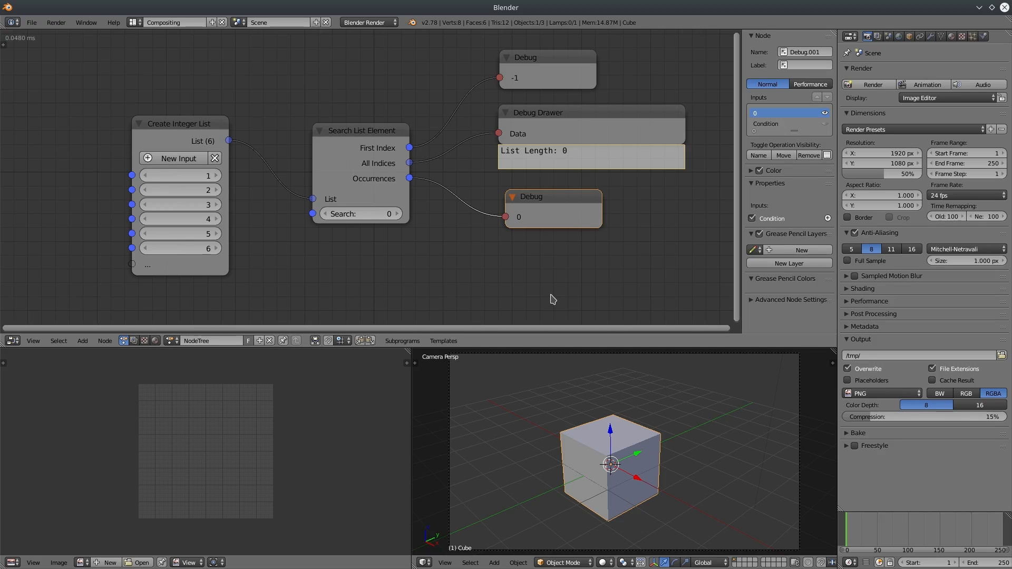
Step: Set the Search List Element node's search value to 3 and move the Occurrences debug node slightly lower
left_click(378, 214)
type("3")
key("Return")
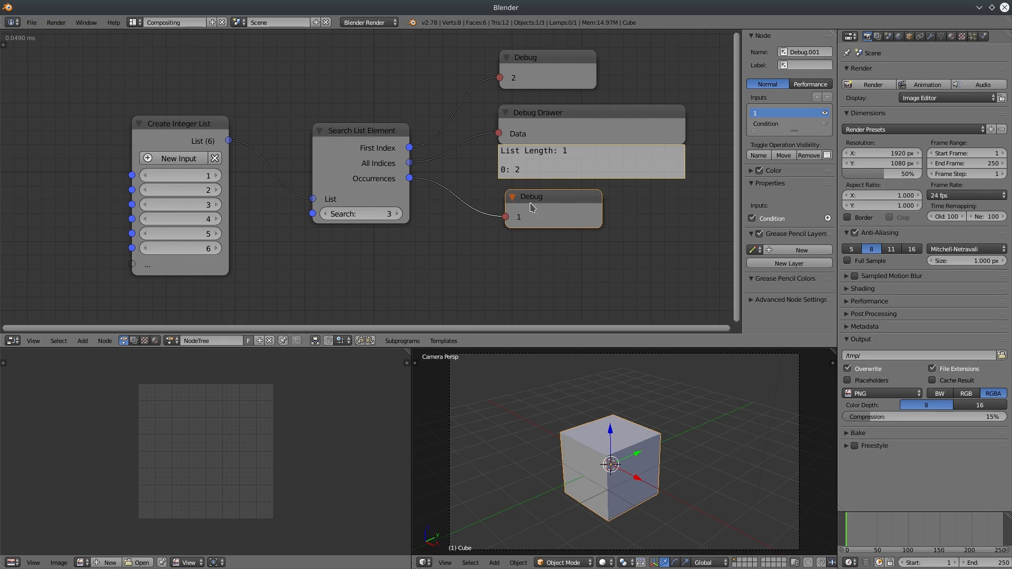
left_click_drag(532, 207, 535, 217)
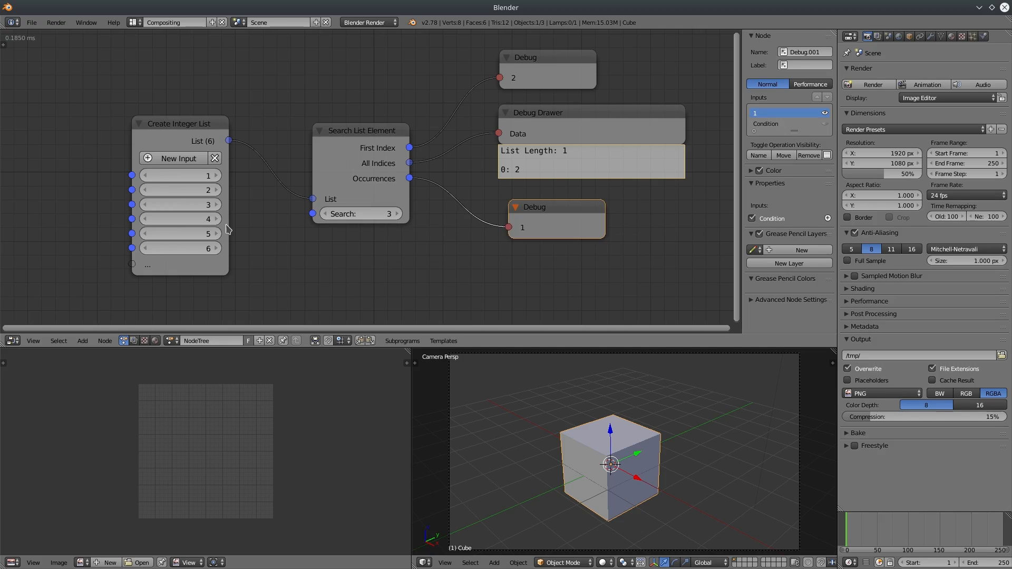
Step: Change the last value in the Create Integer List node to 3
left_click(182, 247)
type("3")
key("Return")
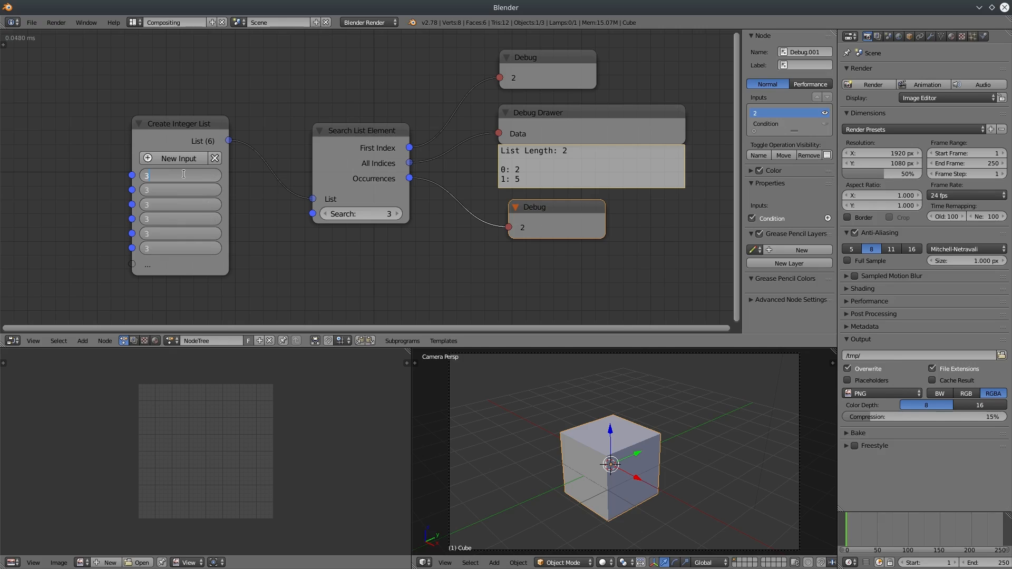
Step: Set all six values of the integer list to 3 and move the Occurrences debug node below the Debug Drawer
type("3")
key("Return")
left_click_drag(546, 233, 535, 282)
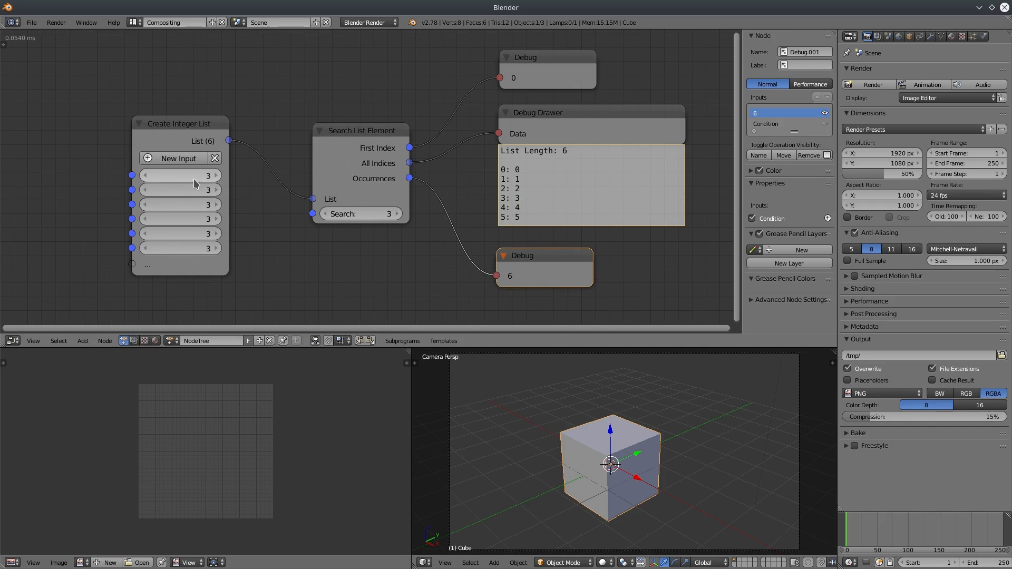
Step: Delete all nodes from the node tree and all objects from the scene
key("a")
key("a")
key("x")
key("a")
key("a")
key("x")
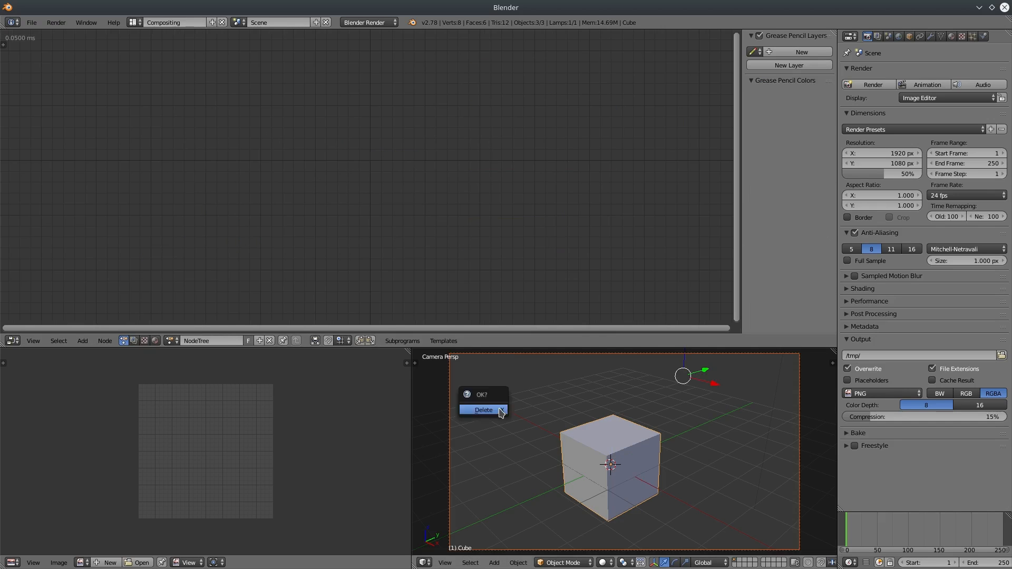
left_click(499, 409)
Step: Enlarge the 3D view by shrinking the node editor and the image editor
left_click_drag(459, 348, 443, 214)
left_click_drag(411, 316, 215, 337)
left_click_drag(405, 215, 417, 145)
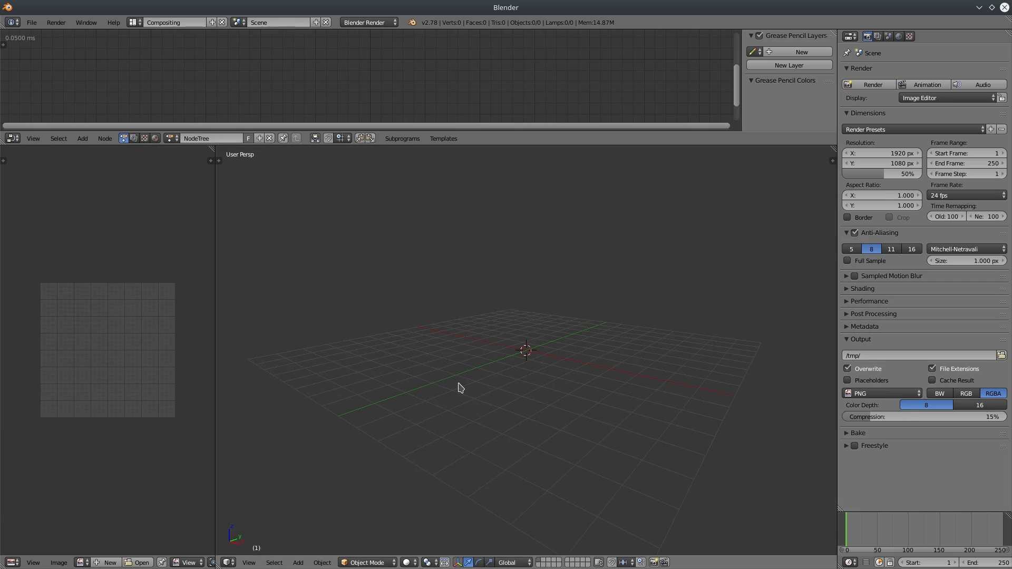
Step: Add a torus mesh and raise it along the Z axis above the grid
key("shift+a")
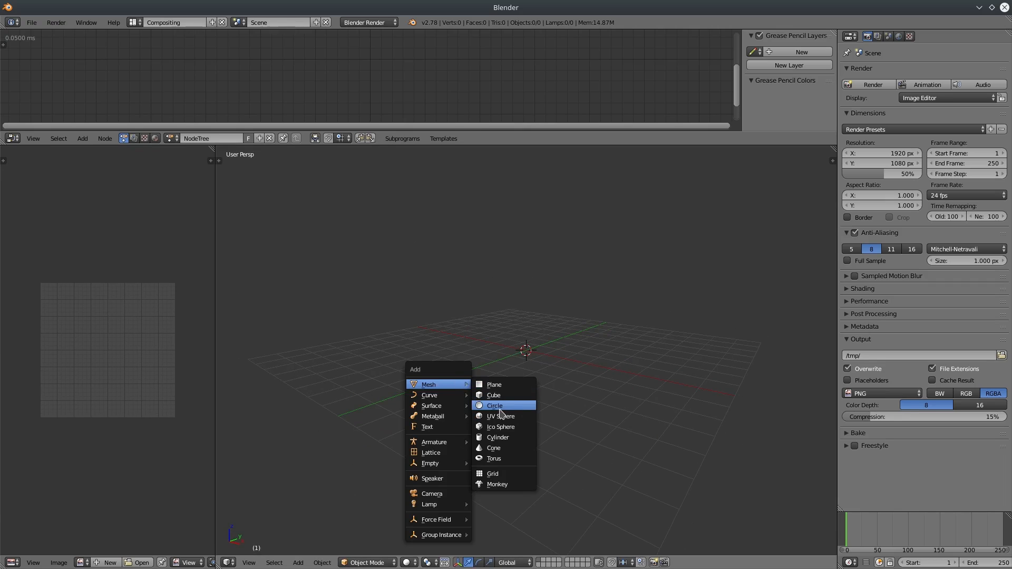
left_click(498, 459)
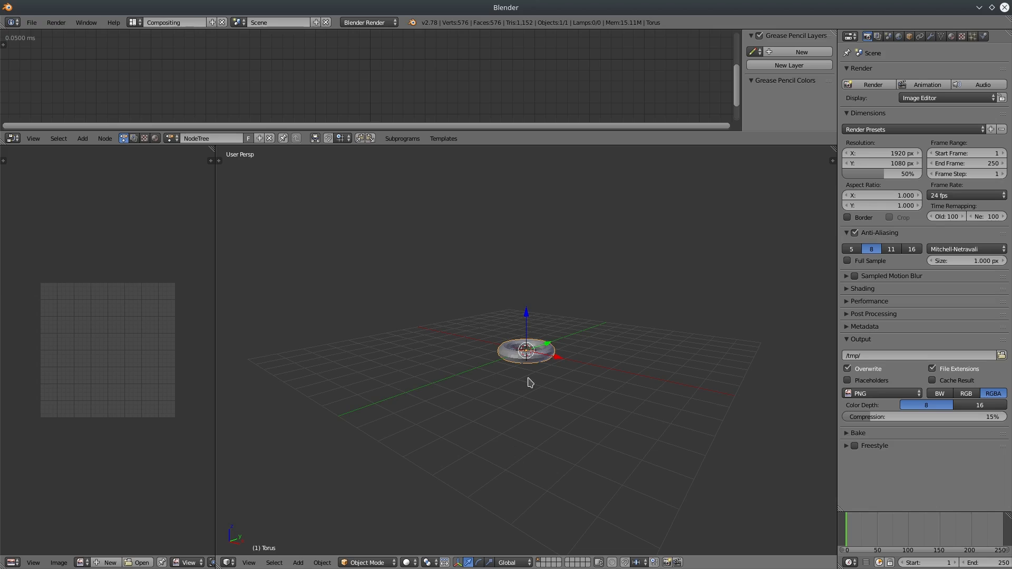
left_click_drag(527, 319, 529, 250)
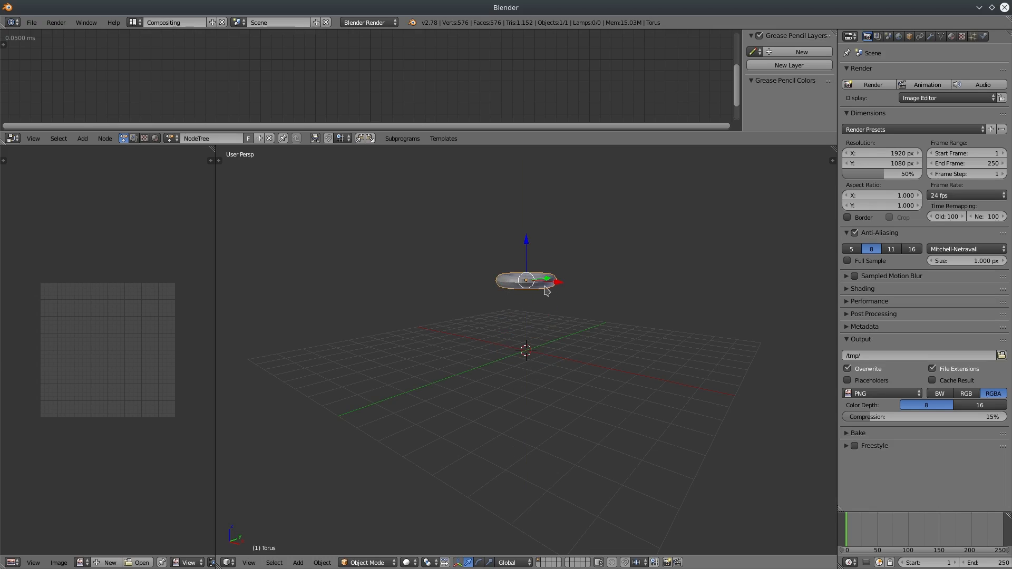
middle_click_drag(562, 308, 526, 167)
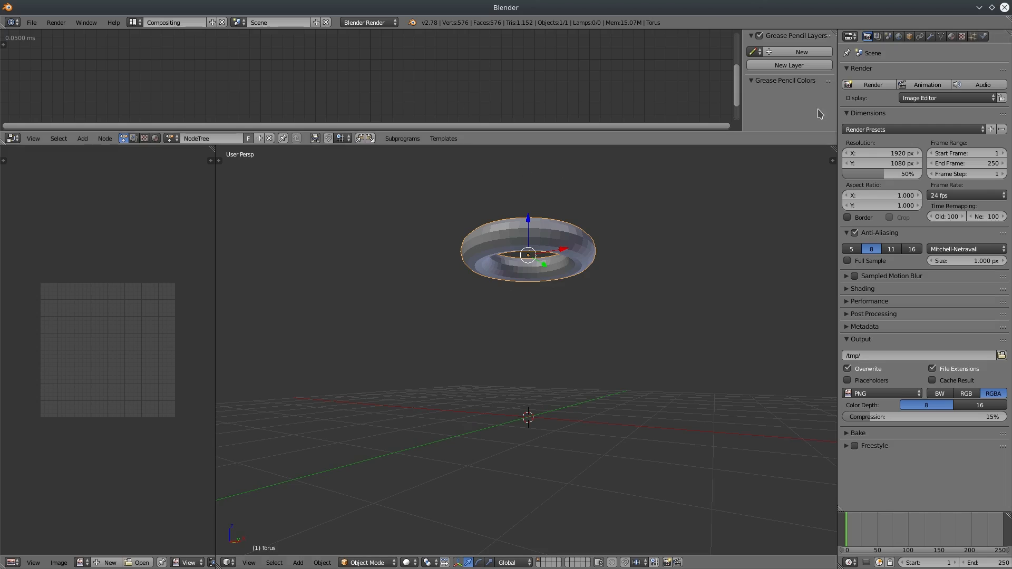
Step: Add a new particle system to the torus and play the animation
left_click(973, 36)
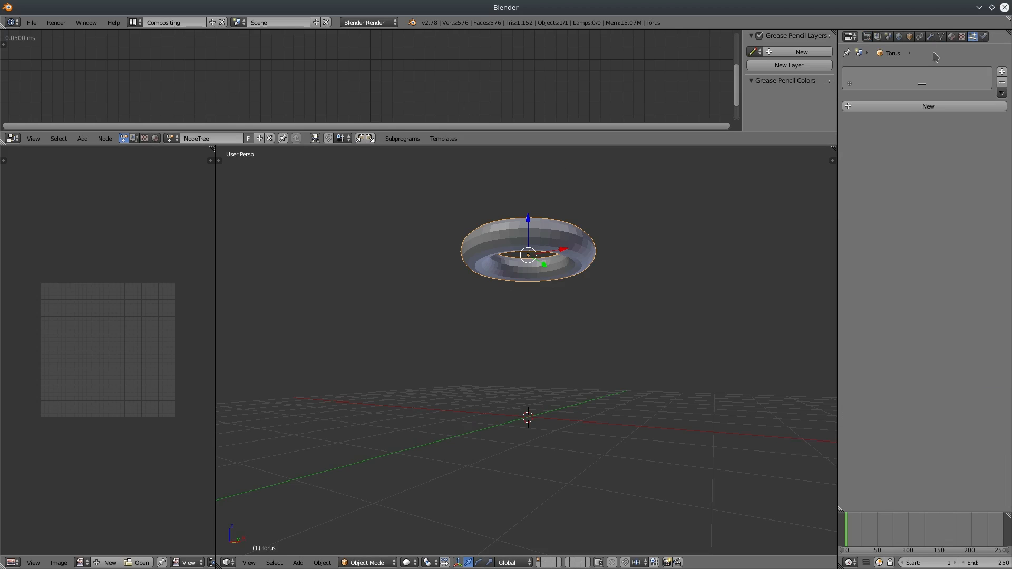
left_click(896, 107)
left_click_drag(837, 217, 791, 217)
key("alt+a")
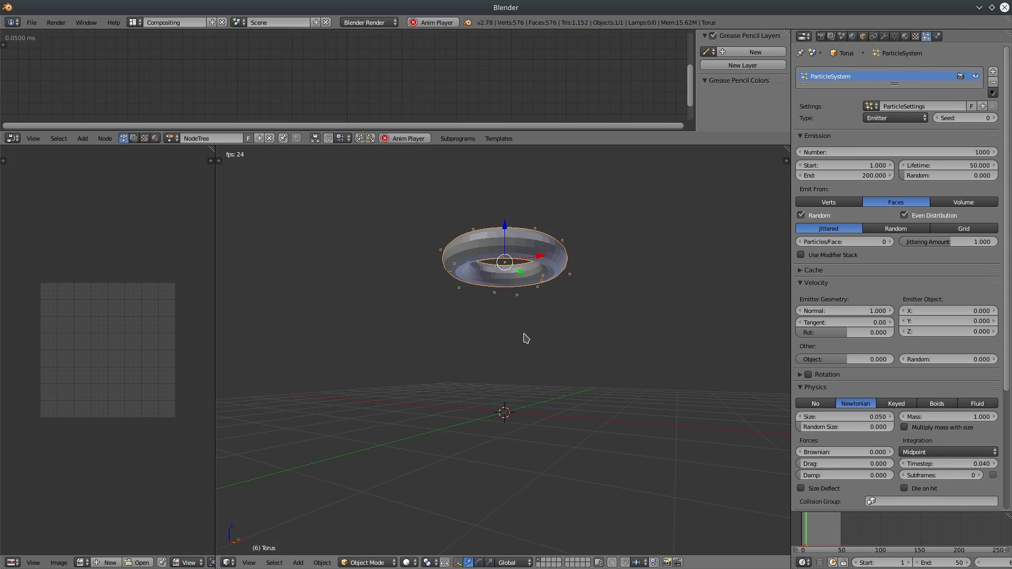
scroll(486, 299, "down", 3)
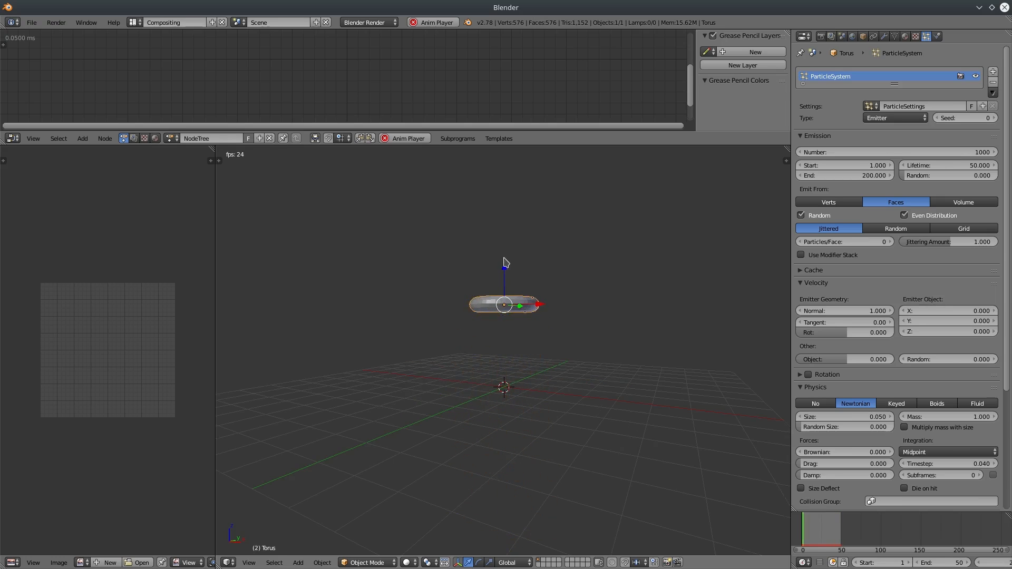
scroll(522, 323, "up", 3)
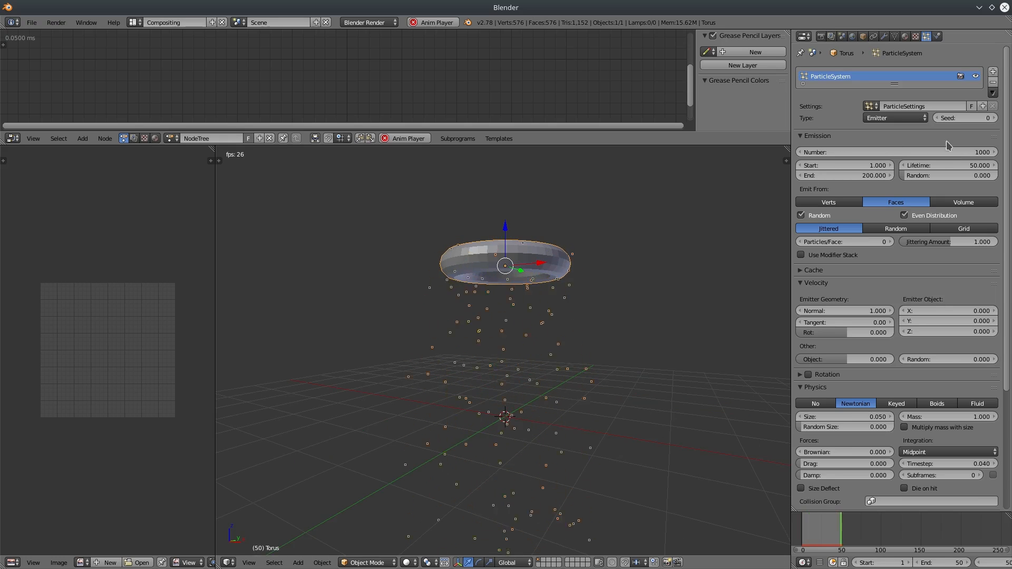
Step: Set the particle lifetime to 20 with a lifetime randomness of 1
left_click(971, 167)
type("20")
key("Return")
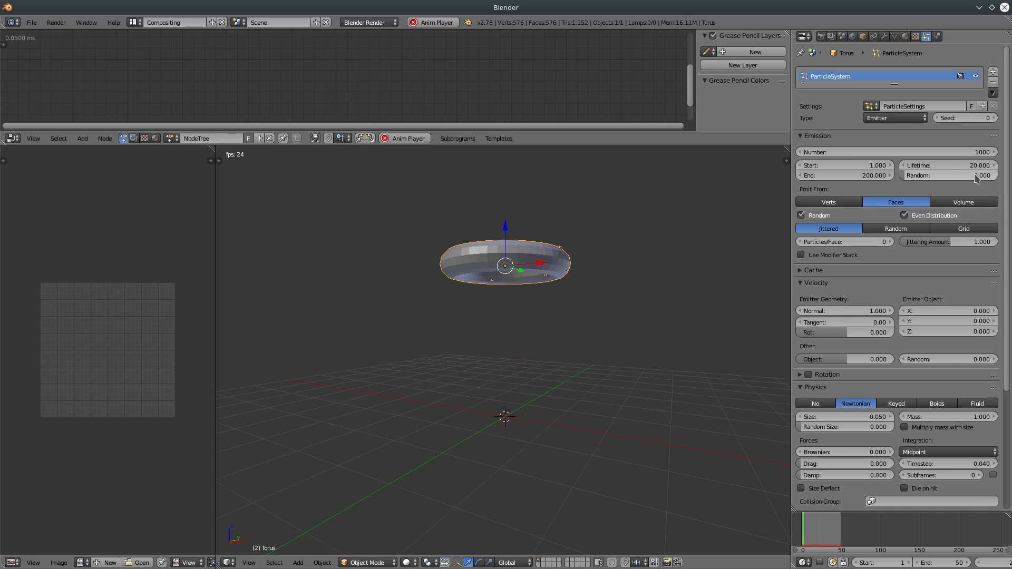
left_click(973, 175)
type("1")
key("Return")
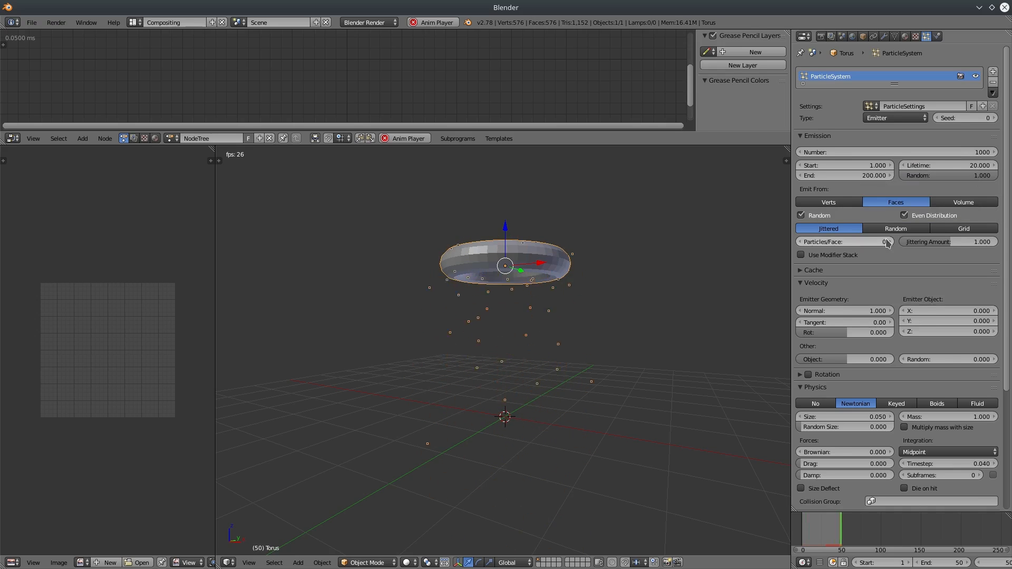
Step: Set the number of emitted particles to 200
scroll(584, 343, "down", 2)
mouse_move(579, 363)
middle_mouse_down()
mouse_move(623, 367)
mouse_move(583, 380)
middle_mouse_up()
scroll(581, 316, "up", 2)
middle_click_drag(581, 289, 596, 311)
left_click(969, 152)
key("BackSpace")
type("200")
key("Return")
middle_click_drag(644, 364, 648, 327)
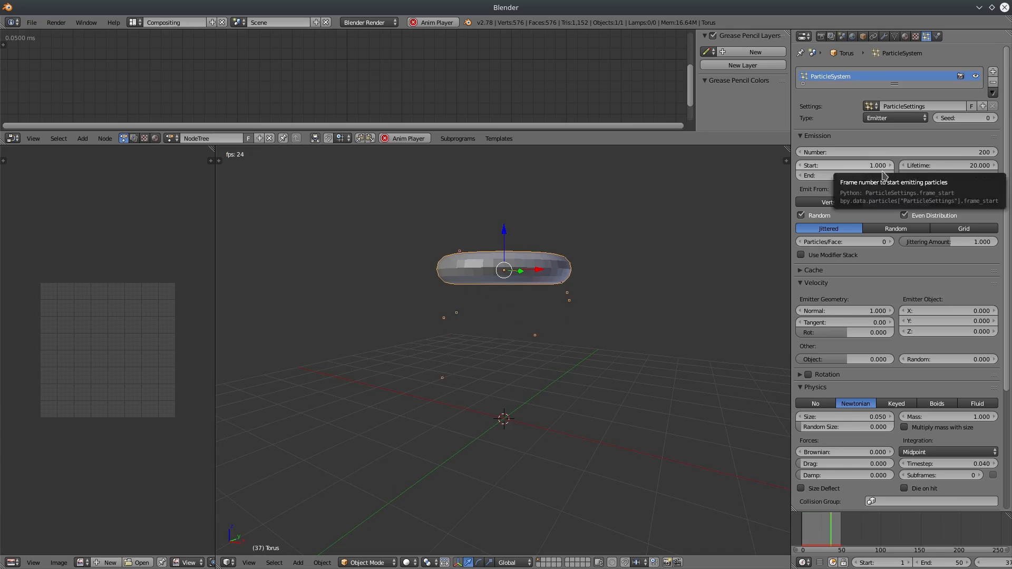
Step: Try an emission end frame of 50, and settle on 20 for the particle system
left_click(869, 177)
type("50")
key("Return")
left_click(870, 176)
type("20")
key("Return")
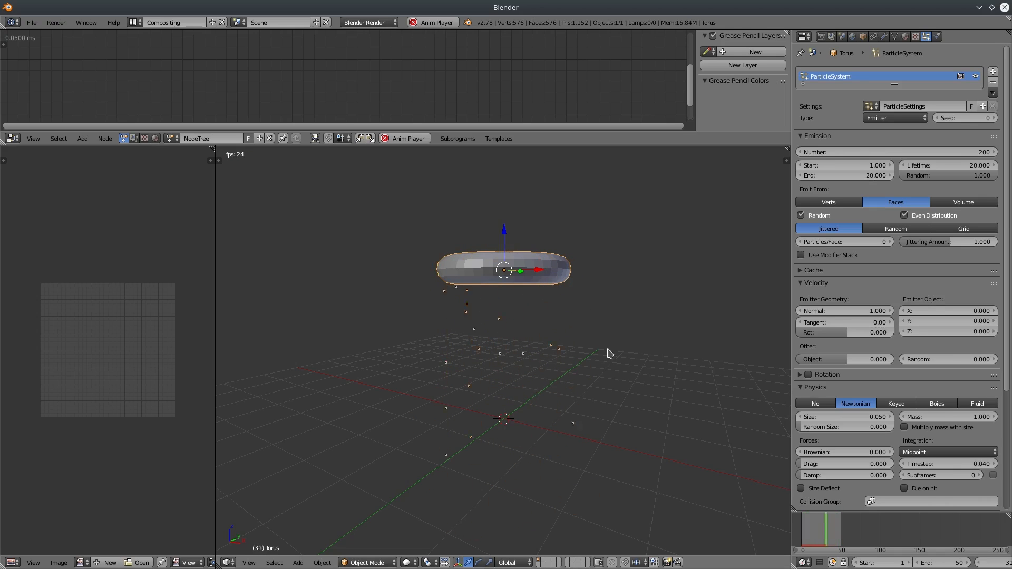
mouse_move(567, 334)
middle_mouse_down()
mouse_move(554, 330)
mouse_move(590, 343)
mouse_move(568, 347)
middle_mouse_up()
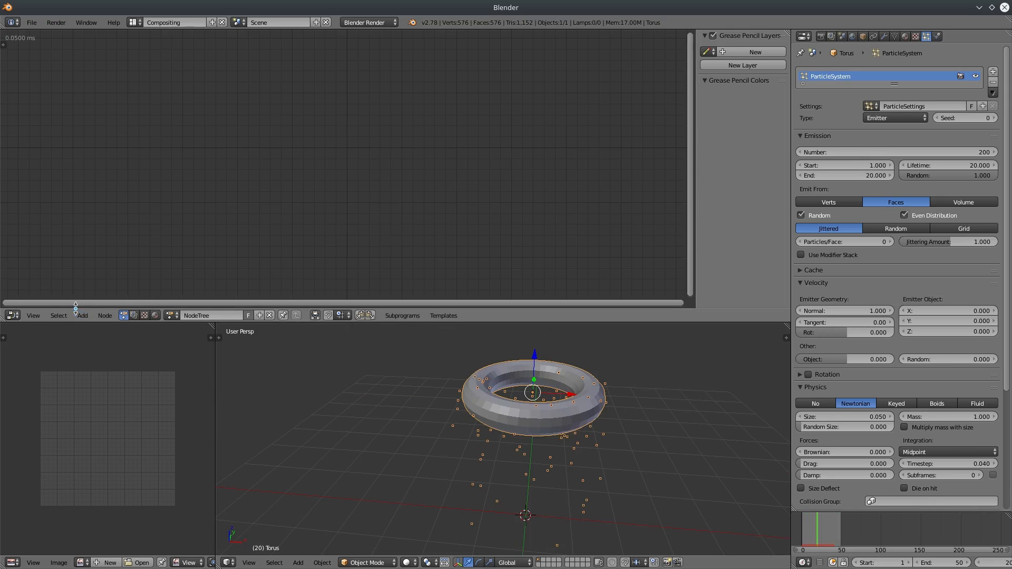
Step: Add a Particles from Object node to the node tree with Torus as its object
left_click(82, 316)
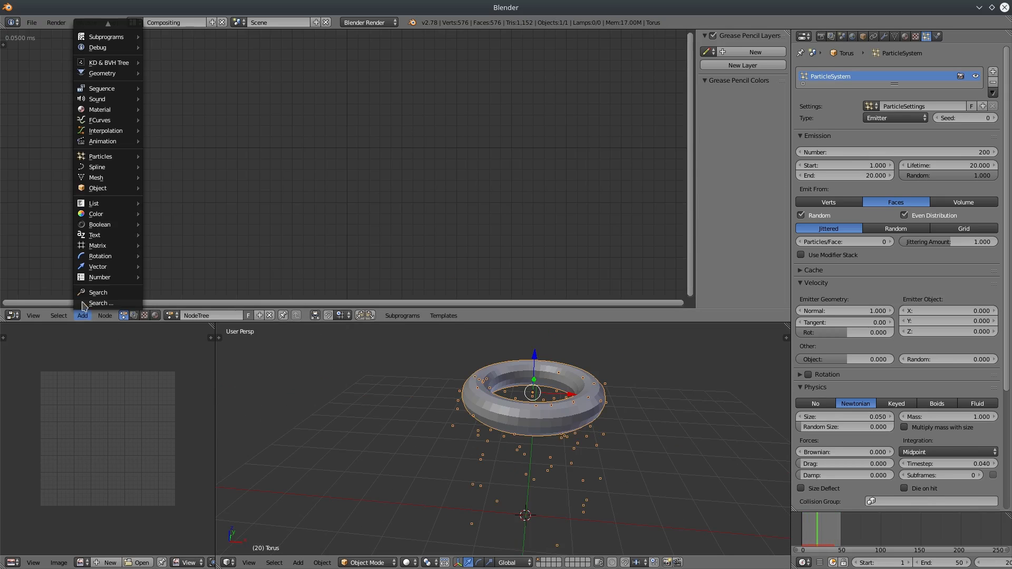
mouse_move(103, 157)
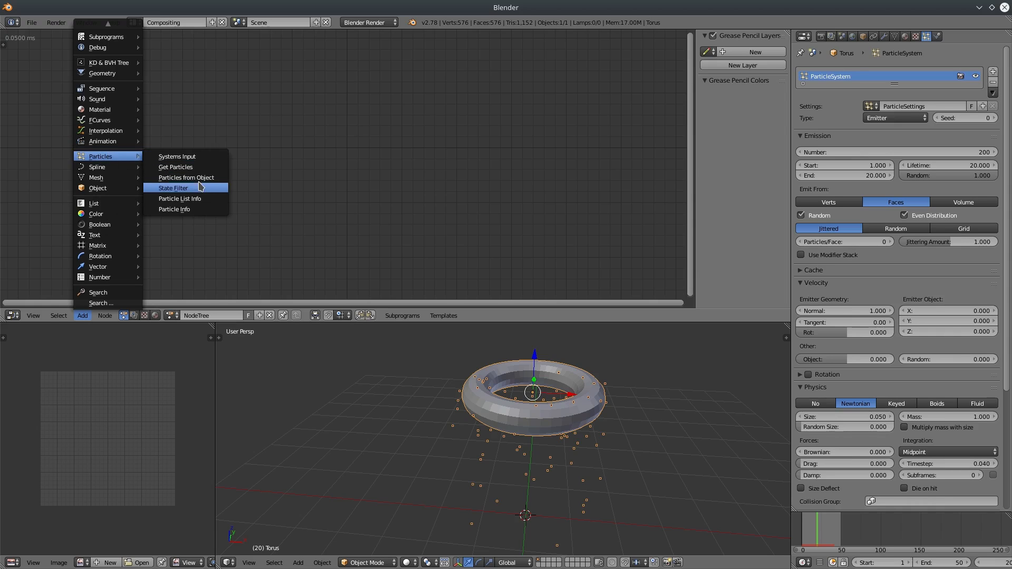
left_click(186, 178)
left_click(246, 122)
left_click(245, 122)
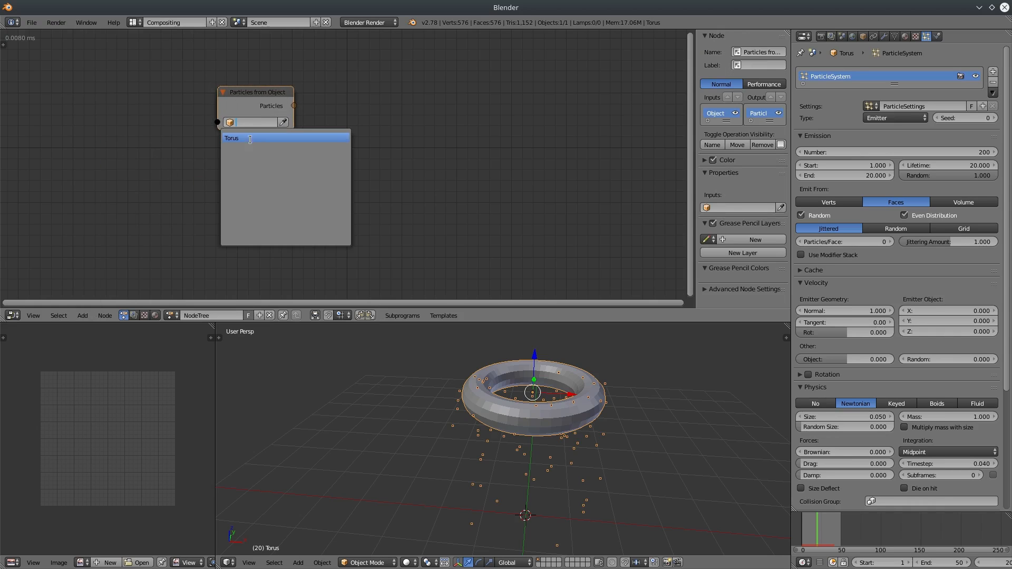
left_click(250, 138)
scroll(259, 161, "up", 1)
middle_click_drag(348, 97, 333, 151)
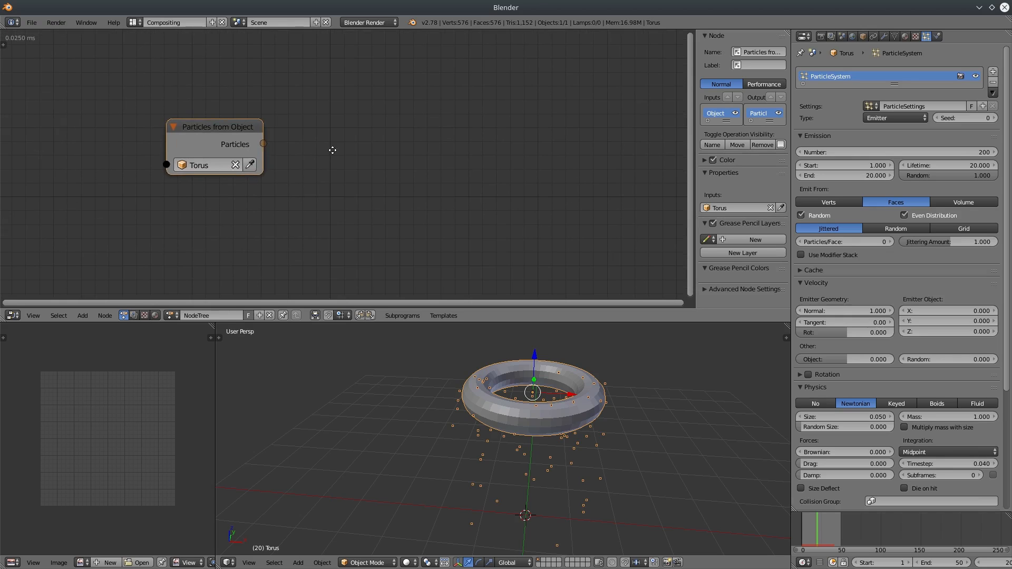
Step: Add a Particle List Info node and feed it the Particles output of the Particles from Object node
left_click(82, 316)
mouse_move(134, 156)
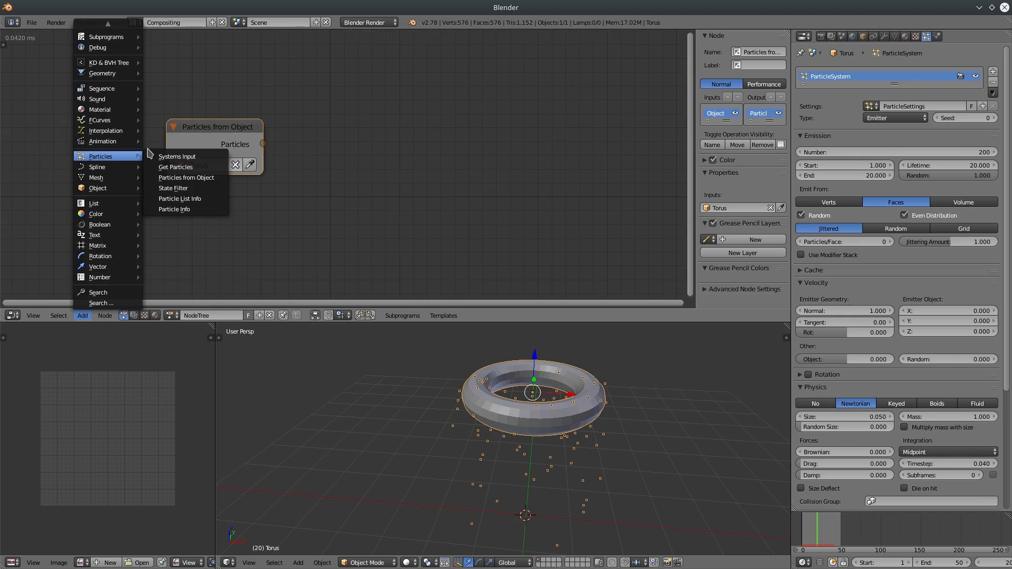
left_click(198, 199)
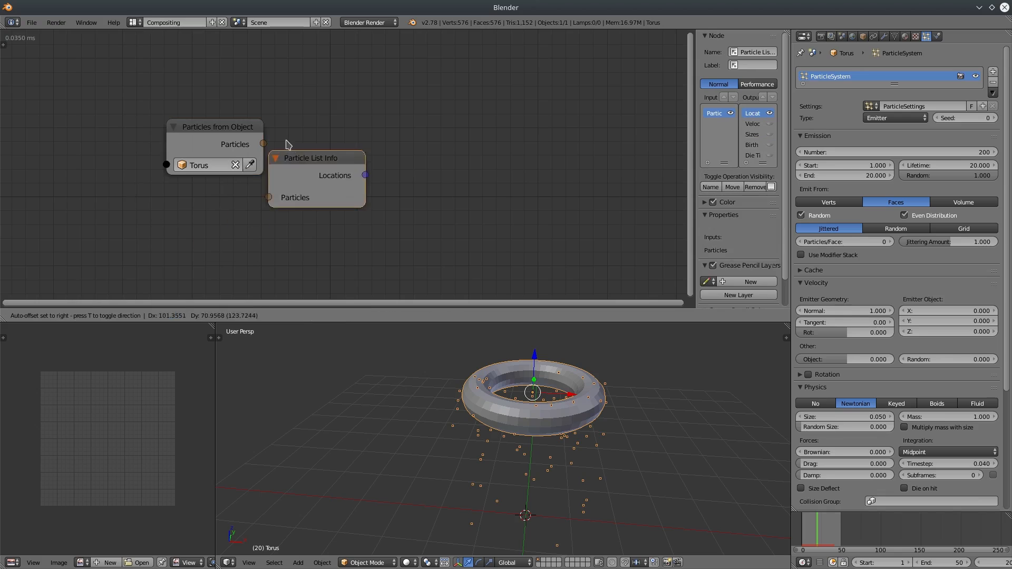
left_click_drag(261, 148, 321, 151)
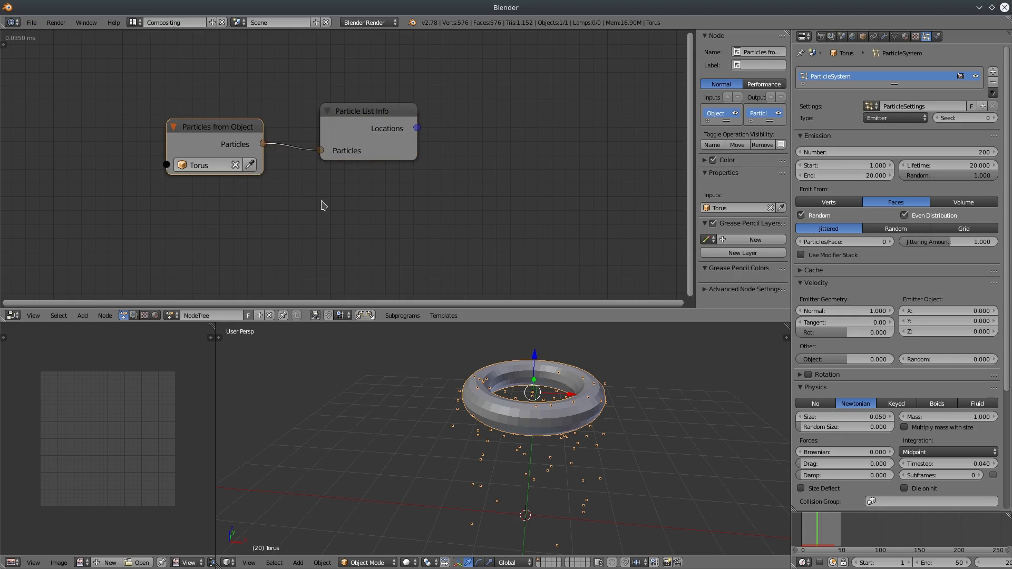
middle_click_drag(322, 203, 281, 216)
left_click_drag(171, 147, 165, 128)
middle_click_drag(326, 208, 315, 207)
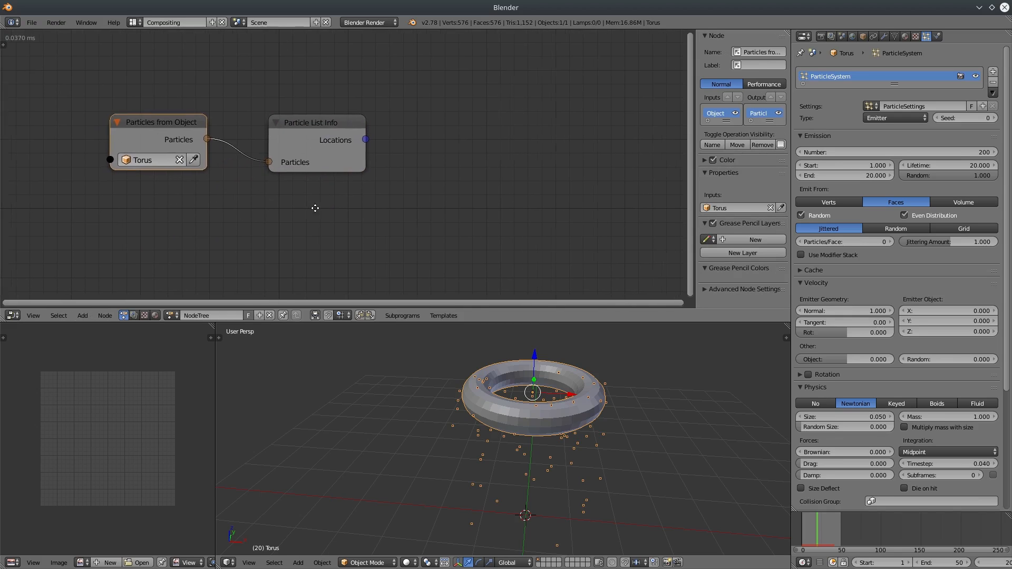
Step: Widen the node properties region and show the Die Times output on the Particle List Info node
left_click(336, 123)
left_click_drag(701, 122, 629, 143)
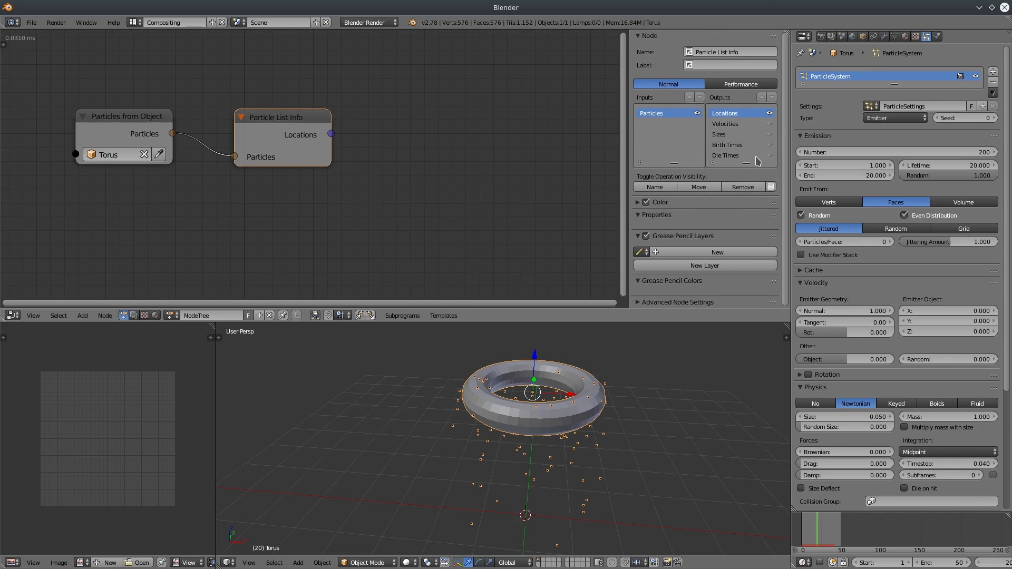
left_click(770, 155)
Step: Attach a Debug Drawer to the Die Times output of the Particle List Info node
key("w")
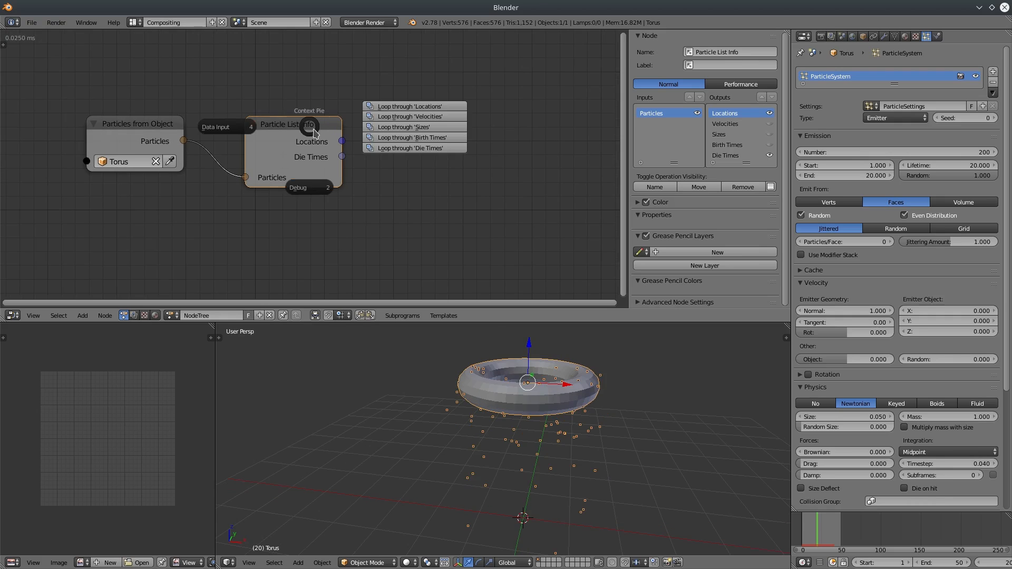
left_click(309, 193)
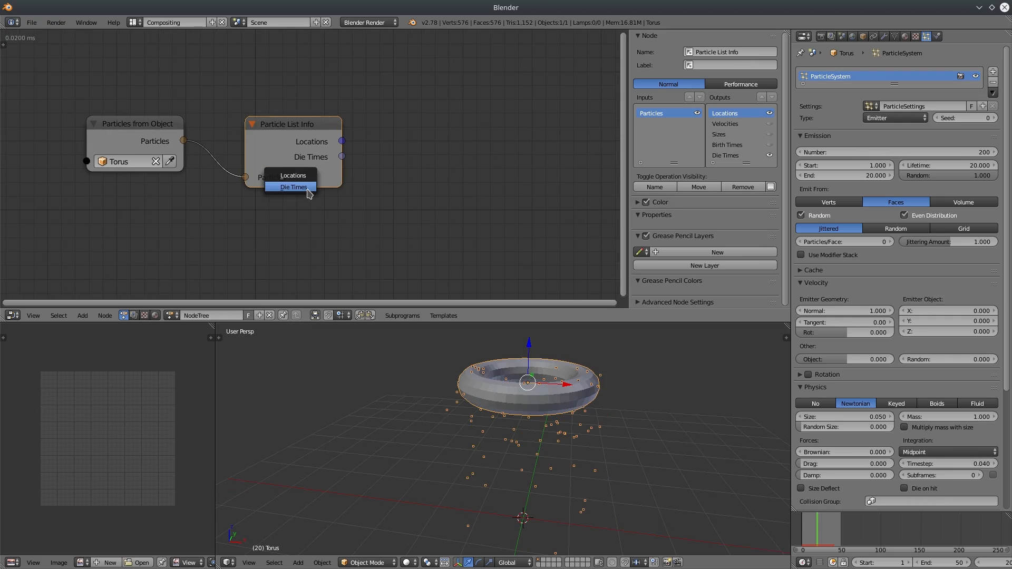
left_click(306, 193)
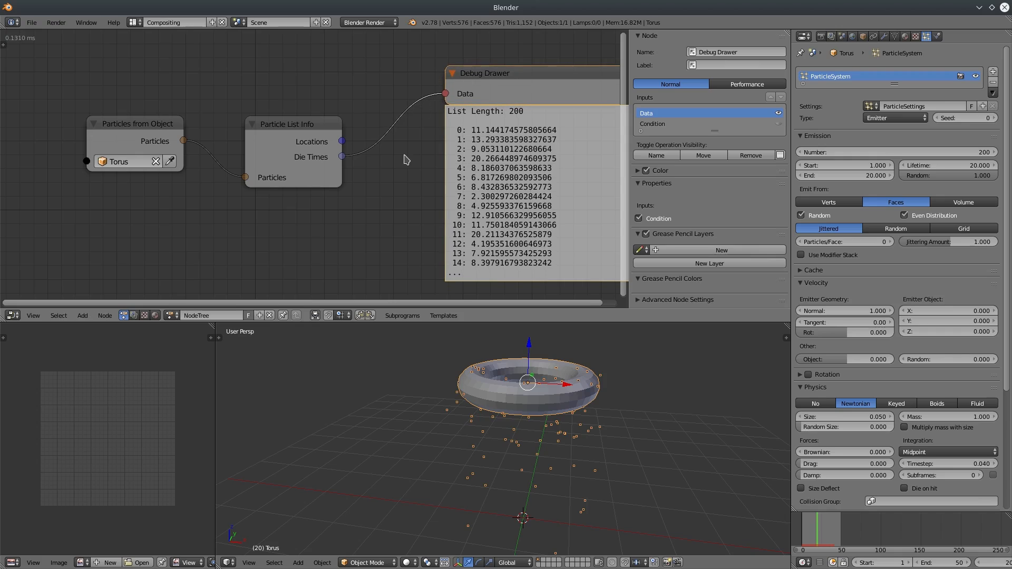
left_click(354, 172)
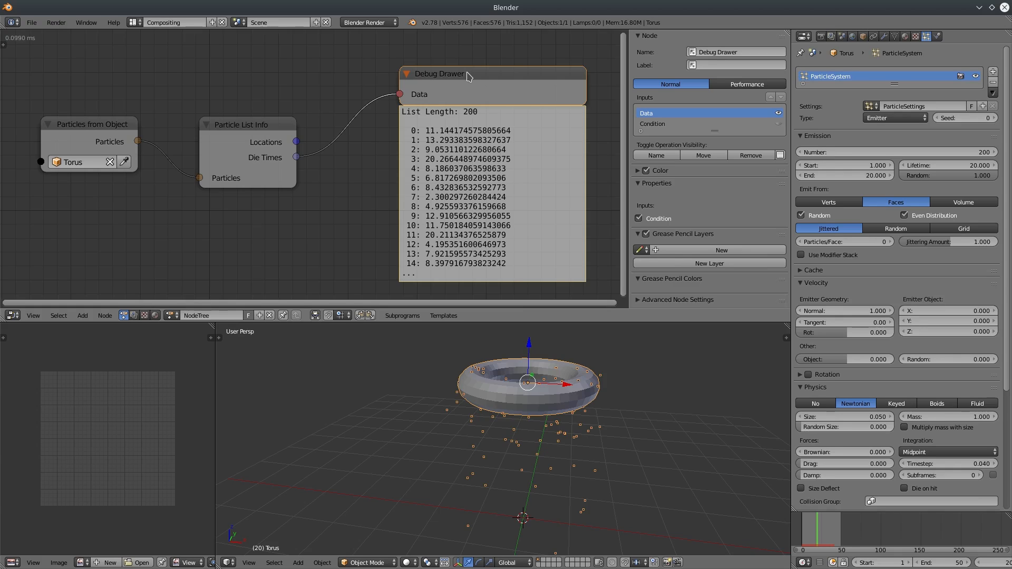
Step: Replace the Debug Drawer with a Search List Element node and feed its List input from the Die Times output
key("x")
left_click(82, 315)
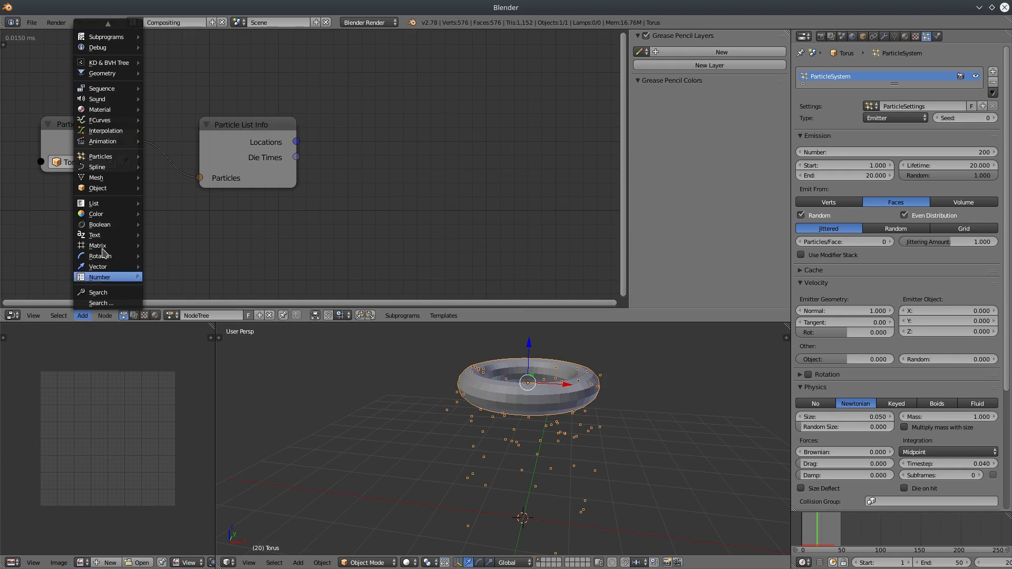
mouse_move(108, 203)
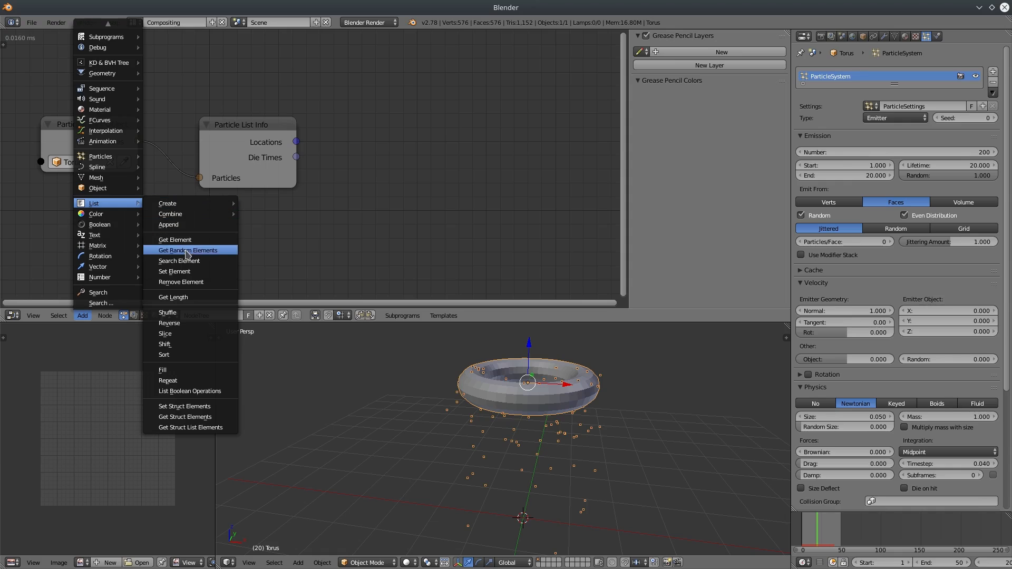
left_click(183, 263)
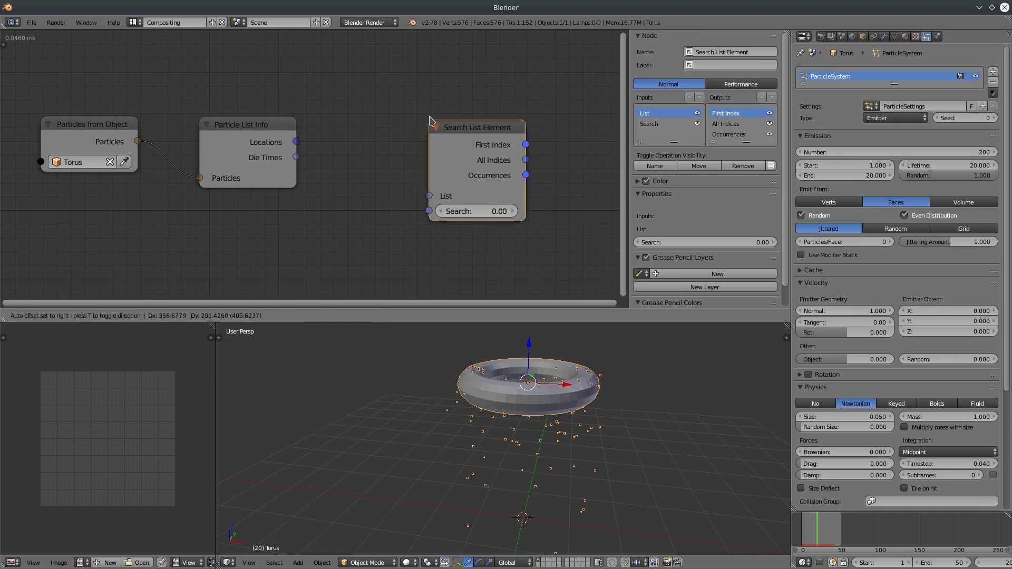
left_click(346, 158)
left_click_drag(297, 160, 430, 189)
left_click_drag(468, 121, 481, 124)
middle_click_drag(377, 132, 362, 129)
Step: Attach a Debug Drawer to the Die Times output and move the Search List Element node clear of it
left_click(282, 154, "ctrl+shift")
left_click(308, 74)
middle_click_drag(461, 126, 338, 124)
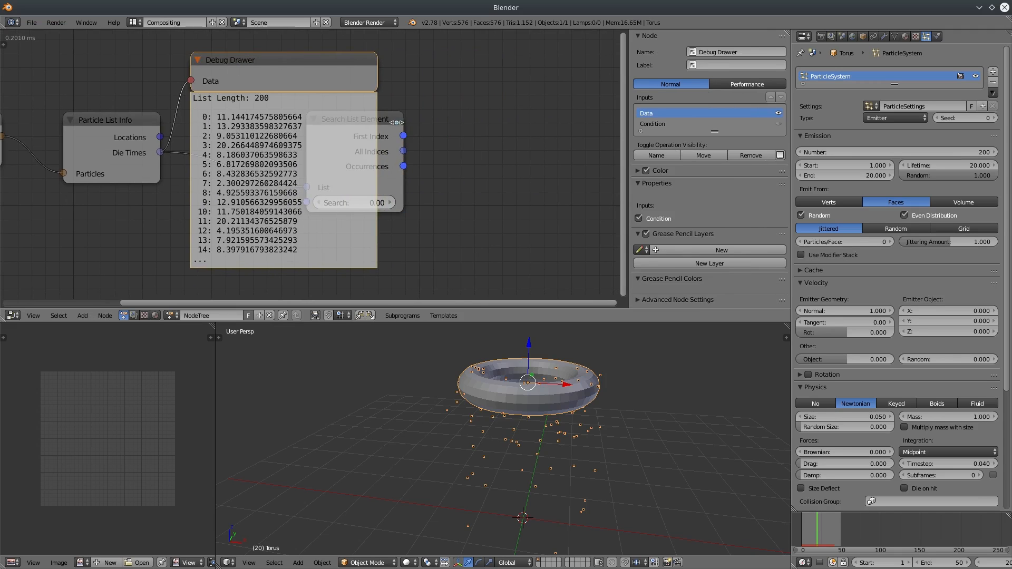
left_click_drag(399, 123, 520, 126)
Step: Set the Search value of the Search List Element node to 10
left_click(479, 211)
type("10")
key("Return")
middle_click_drag(475, 202, 440, 202)
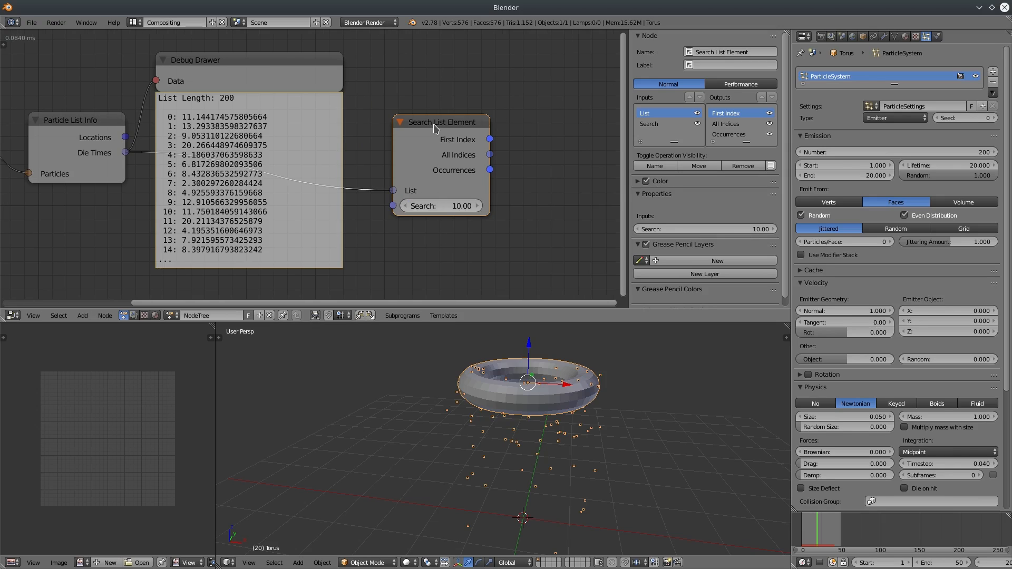
Step: Attach a Debug node to the Occurrences output of the Search List Element node
key("w")
left_click(428, 226)
left_click(425, 246)
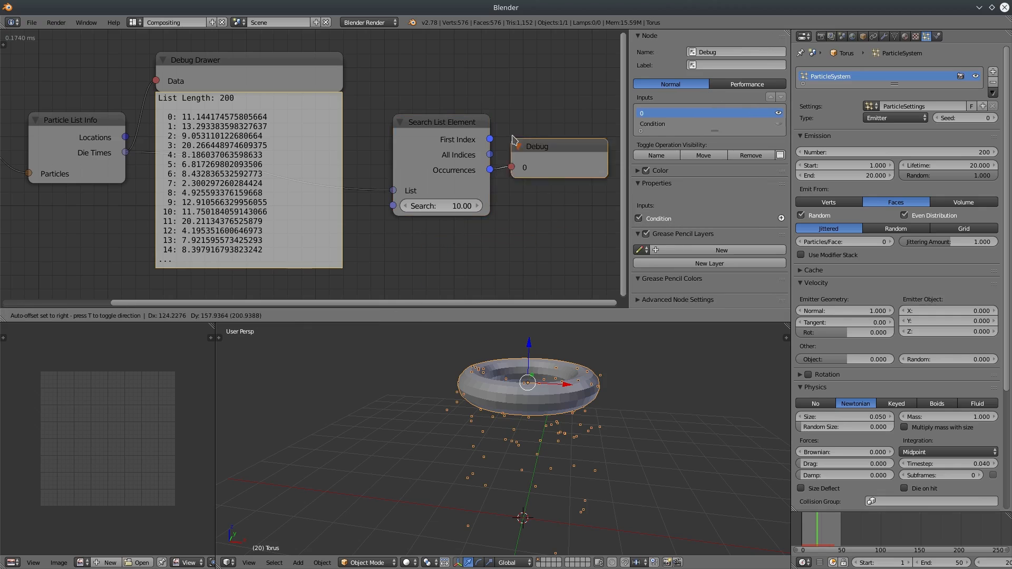
left_click(553, 113)
middle_click_drag(553, 113, 516, 136)
Step: Attach a Debug Drawer to the All Indices output above the Debug node, and hide the node properties region
left_click(406, 173)
key("w")
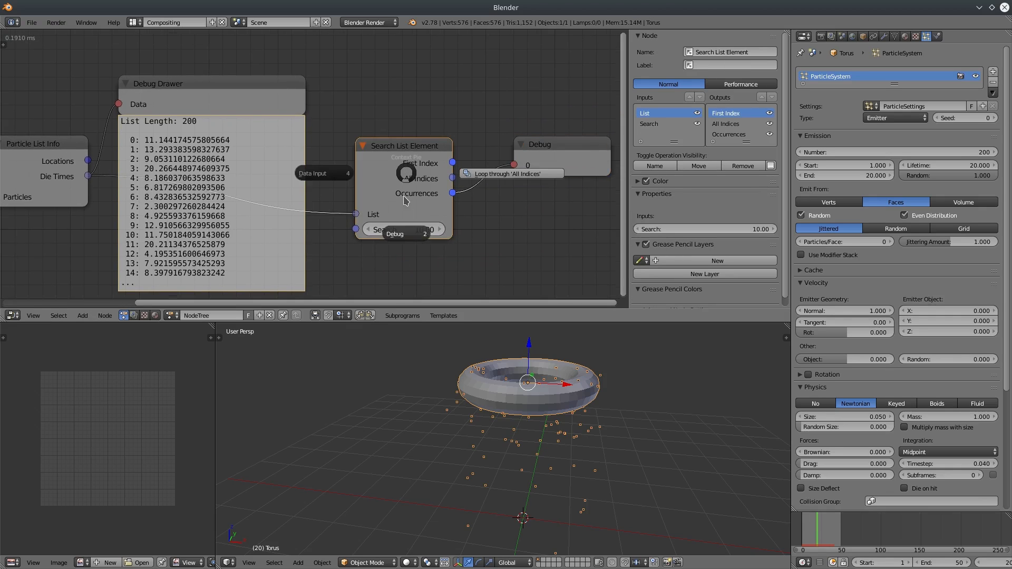
left_click(406, 233)
left_click(400, 249)
left_click(498, 38)
middle_click_drag(436, 88, 393, 85)
left_click_drag(511, 140, 533, 186)
left_click_drag(523, 47, 557, 102)
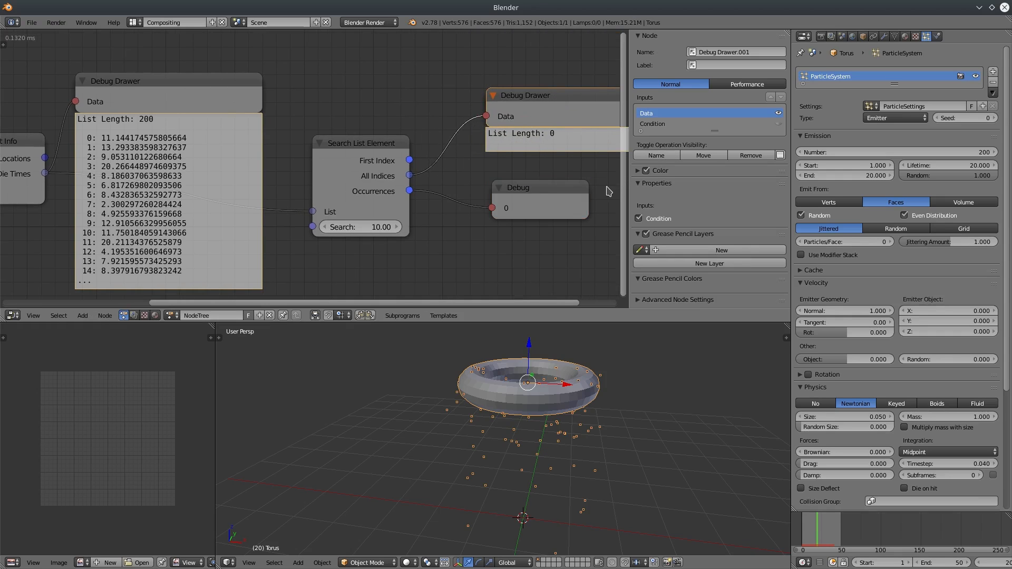
key("n")
key("Home")
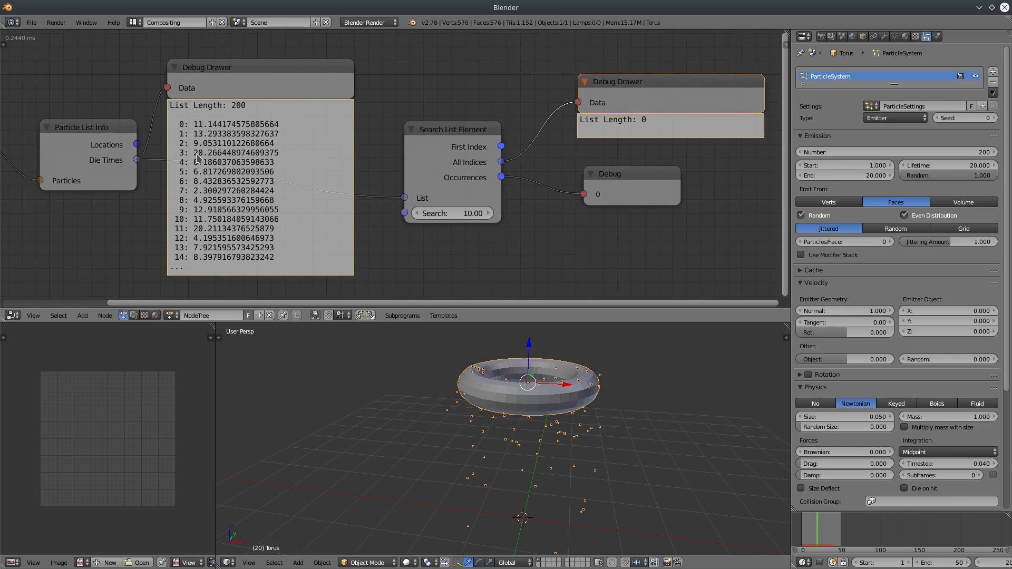
Step: Set the Search value to the full die time listed at index 2 (9.053110122680664)
left_click(428, 211)
type("9")
key("Return")
left_click(461, 213)
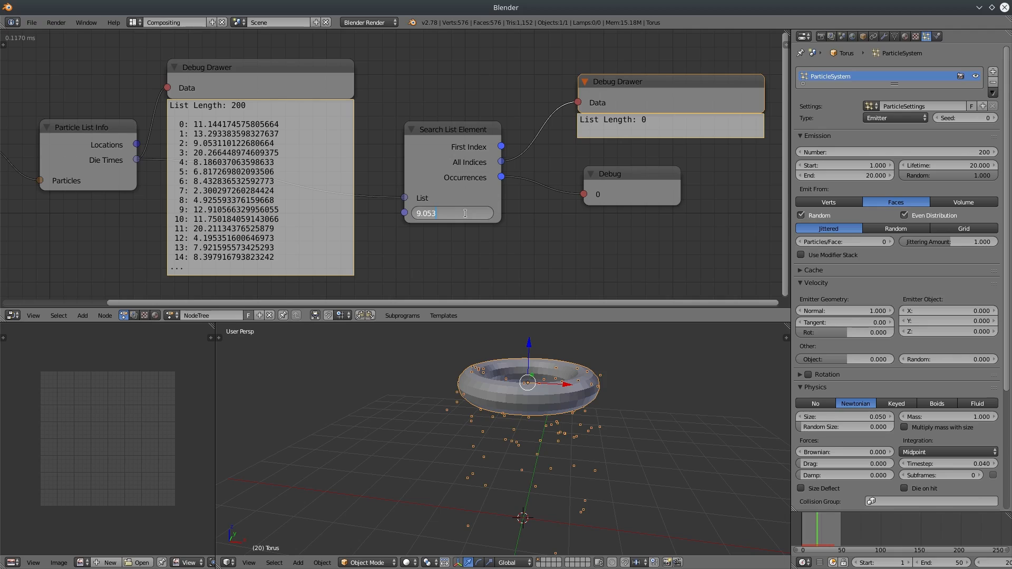
key("Return")
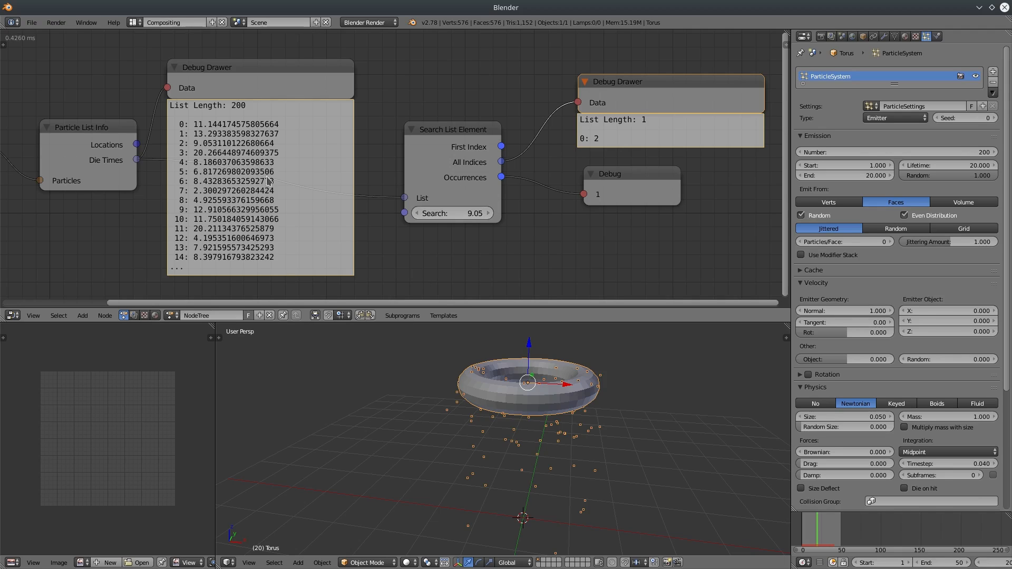
Step: Set the Search value to the shortened die time 9.05
left_click(448, 214)
key("BackSpace")
key("BackSpace")
key("BackSpace")
type(".05")
key("Return")
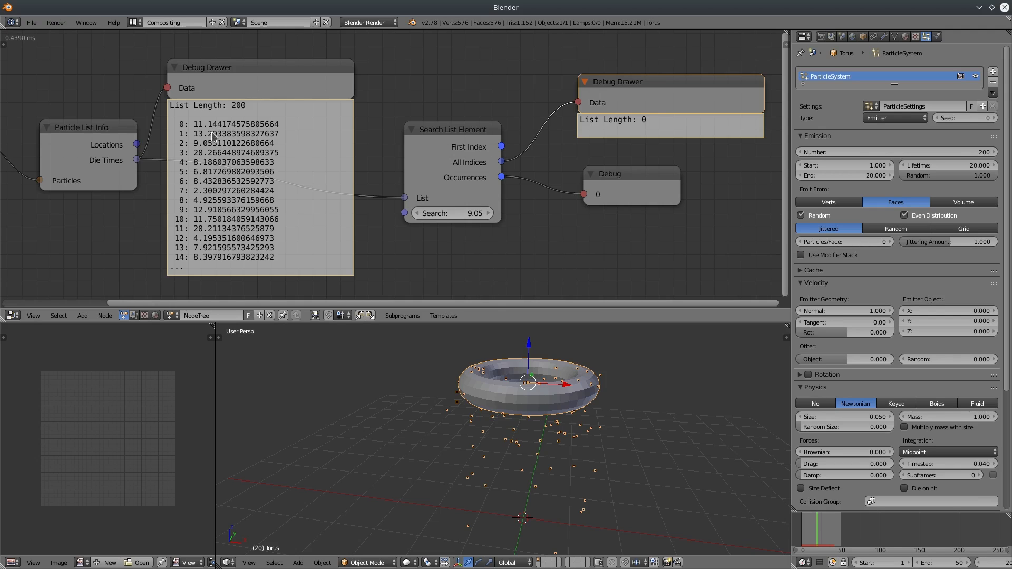
Step: Shift the Search List Element node and its two debug nodes aside, and delete the Debug Drawer on Die Times
middle_click_drag(520, 235, 465, 224)
left_click_drag(385, 116, 423, 116)
left_click_drag(556, 74, 614, 77)
left_click_drag(556, 166, 625, 172)
middle_click_drag(442, 100, 511, 89)
left_click_drag(285, 50, 260, 230)
key("x")
Step: Enlarge the node editor area in height and width
middle_click_drag(108, 129, 99, 138)
middle_click_drag(192, 199, 216, 161)
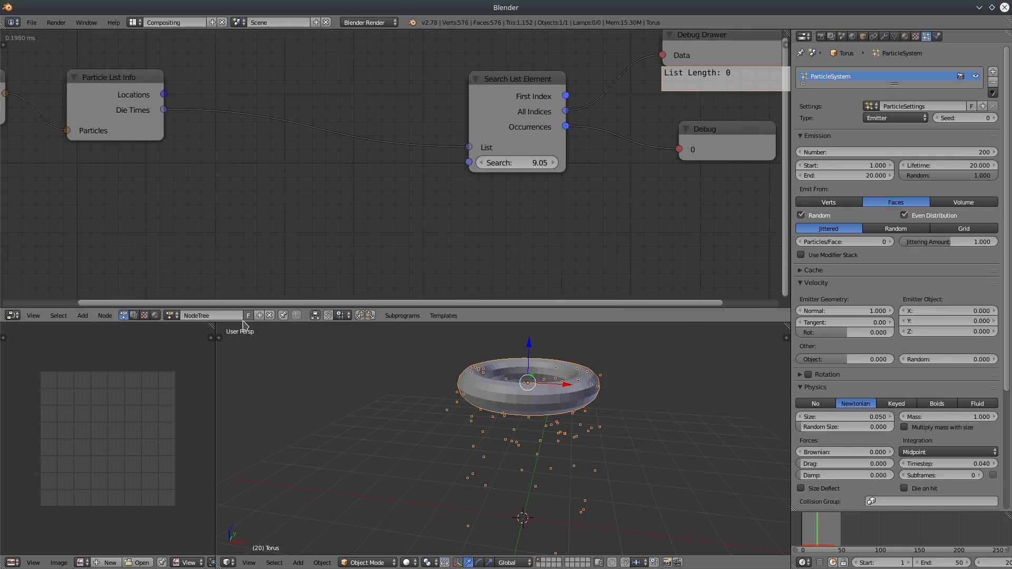
left_click_drag(243, 322, 245, 434)
left_click_drag(791, 250, 813, 249)
middle_click_drag(128, 135, 162, 127)
Step: Create a loop through Die Times from the Particle List Info node, placing Invoke Subprogram directly above its Loop Input node
left_click(162, 127)
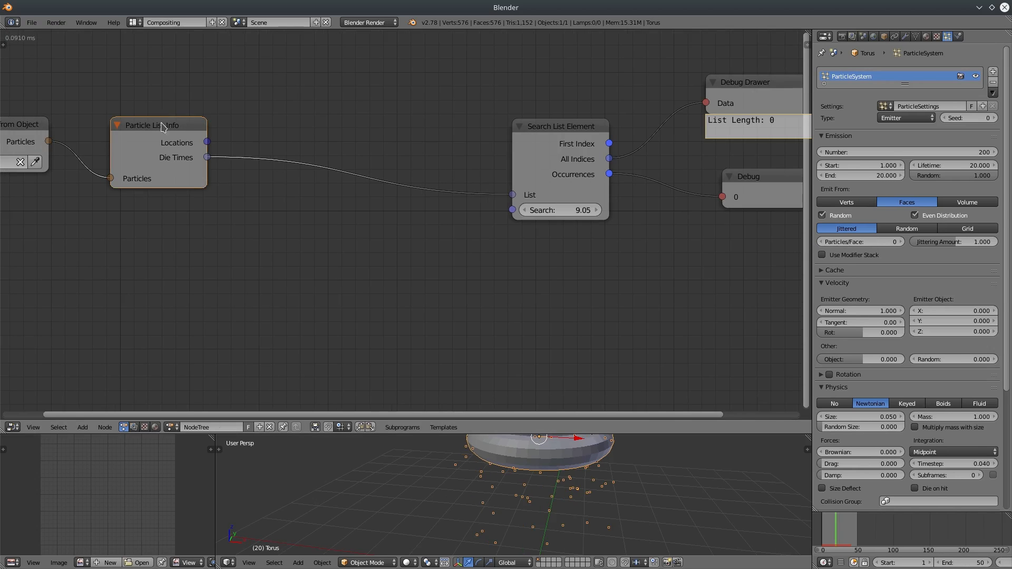
key("w")
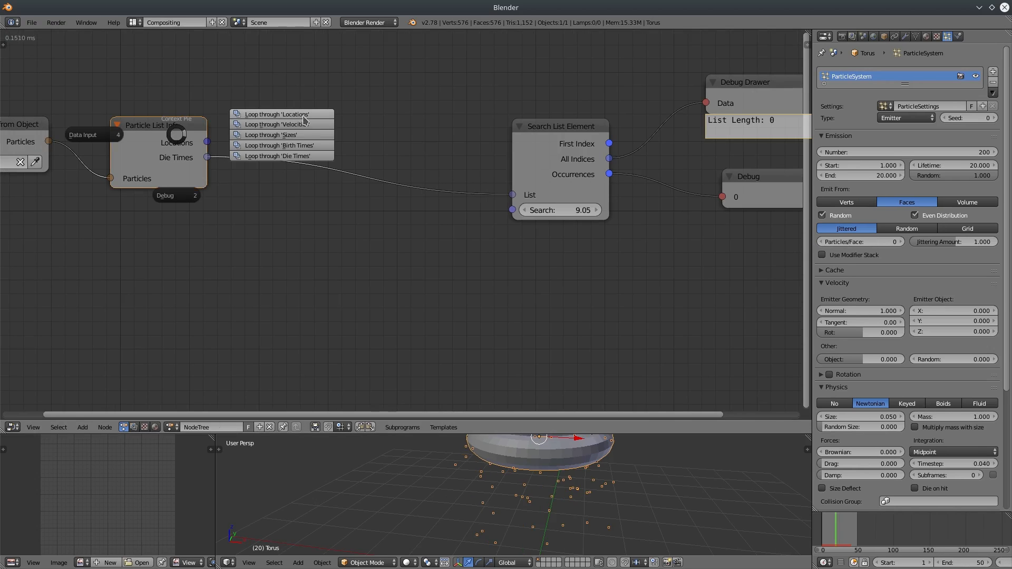
left_click(295, 156)
left_click(292, 263)
left_click_drag(313, 125, 274, 189)
left_click_drag(335, 273, 291, 286)
middle_click_drag(441, 245, 418, 132)
middle_click_drag(403, 184, 398, 219)
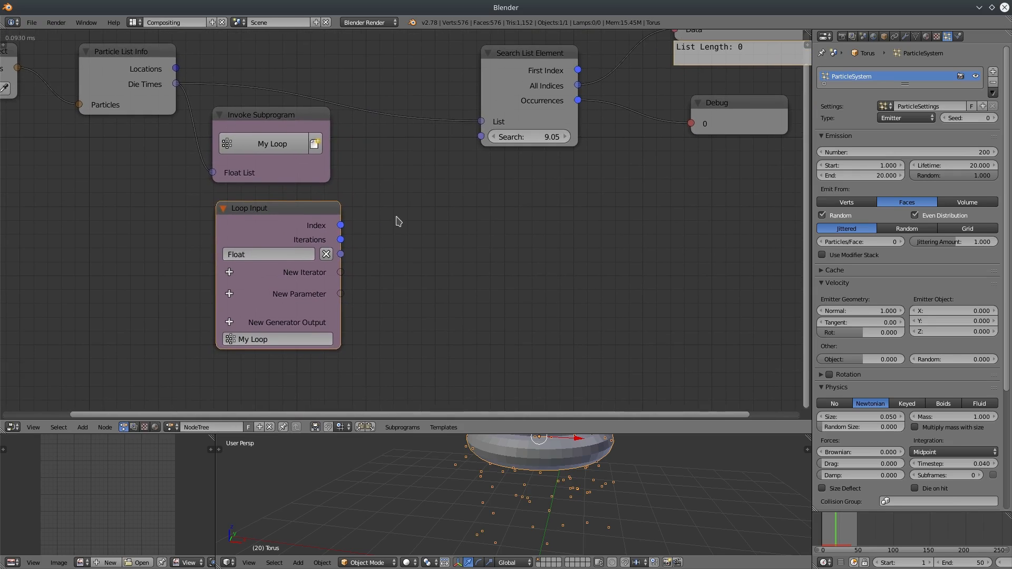
left_click_drag(295, 125, 299, 142)
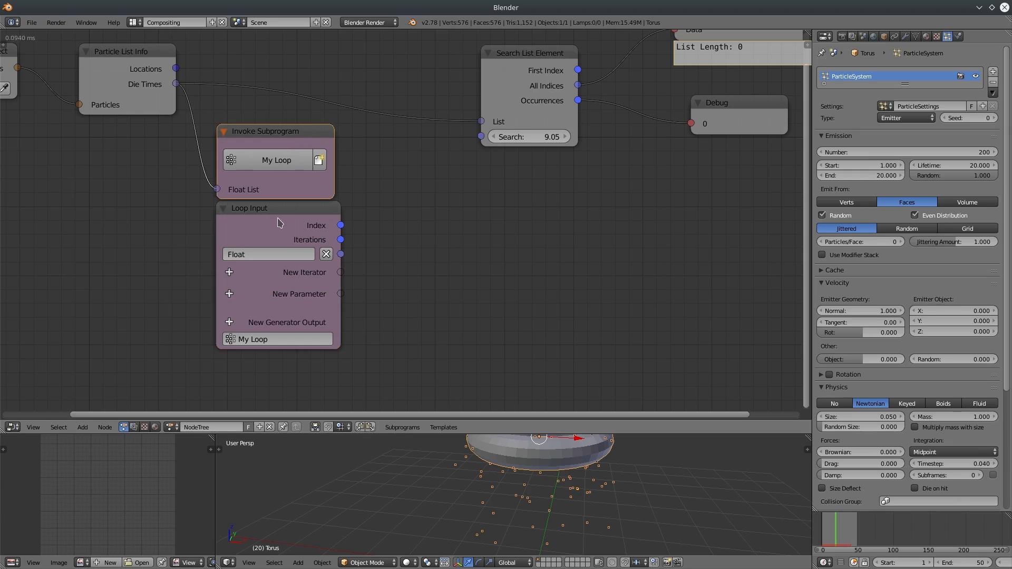
left_click_drag(277, 222, 278, 236)
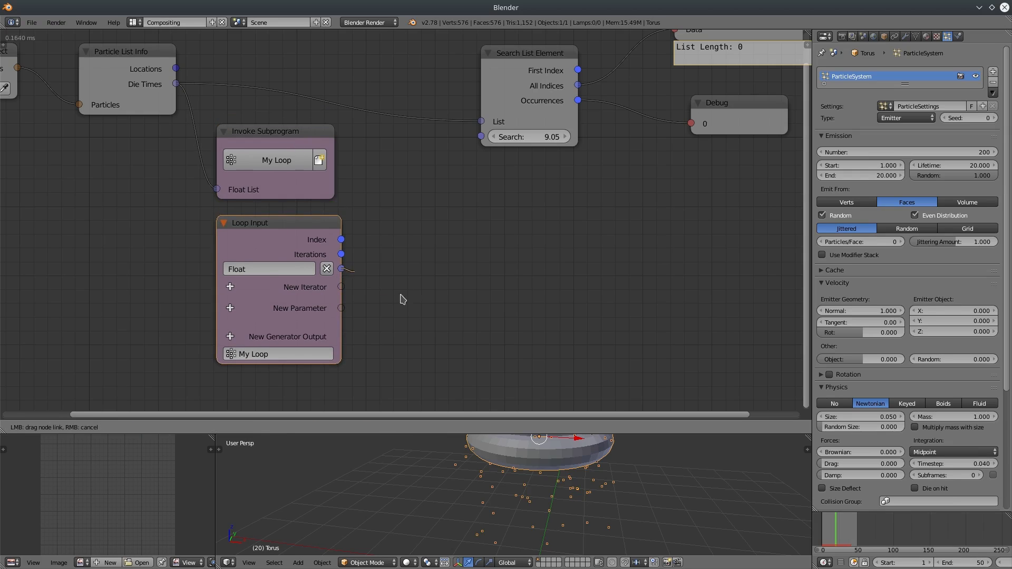
Step: Add a Compare node beside Loop Input and connect the loop's Float output to its A input
middle_click_drag(393, 280, 369, 278)
left_click_drag(317, 270, 349, 278)
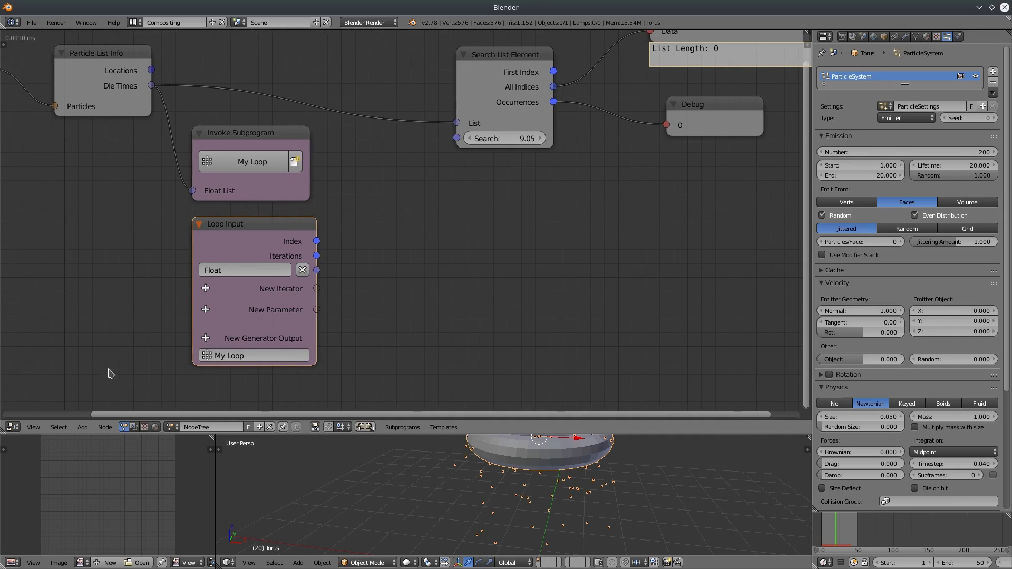
left_click(83, 427)
mouse_move(112, 341)
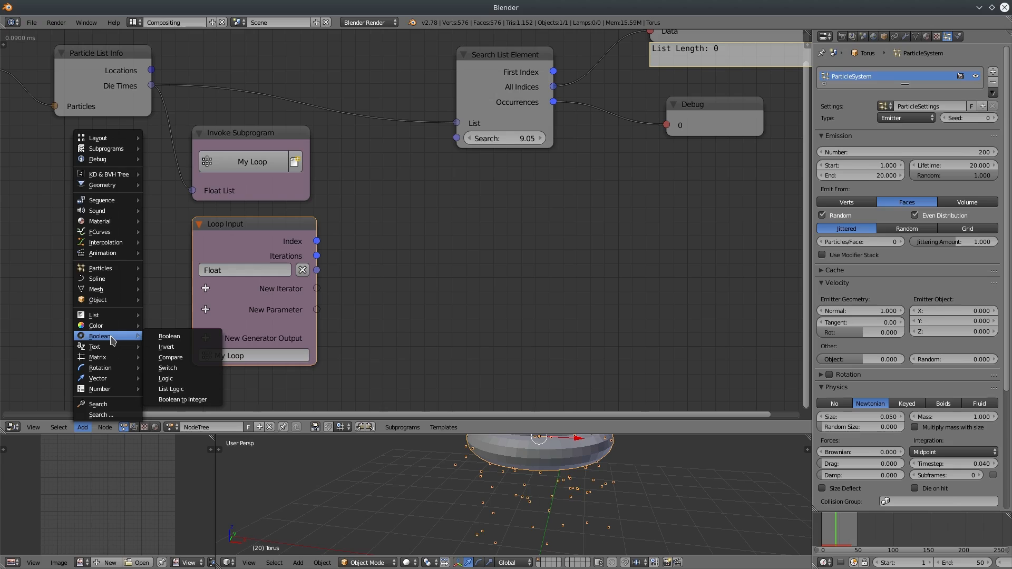
left_click(190, 357)
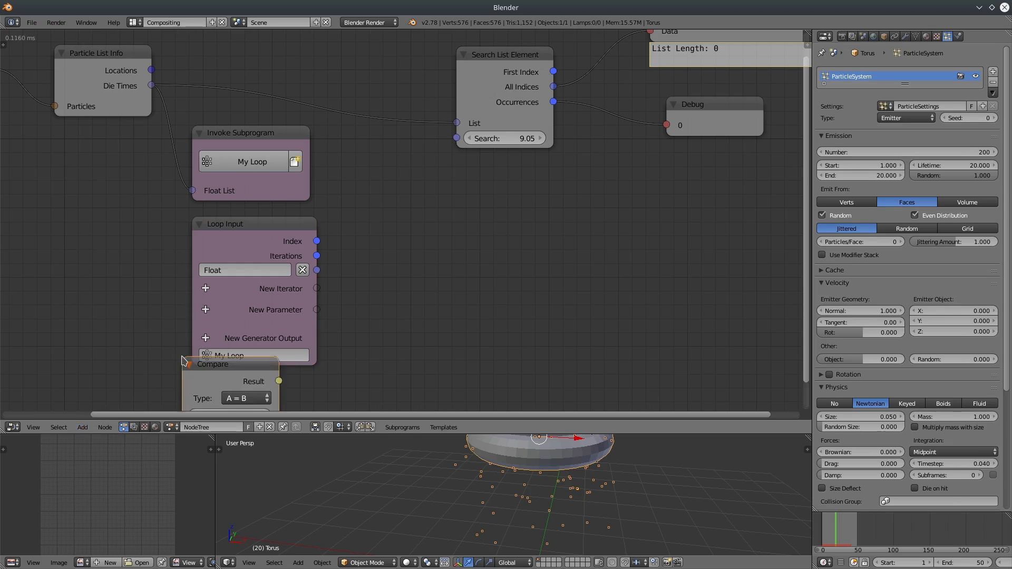
left_click(406, 220)
left_click_drag(317, 270, 407, 278)
Step: Set the Compare node's type to A < B with B at 10
left_click(469, 258)
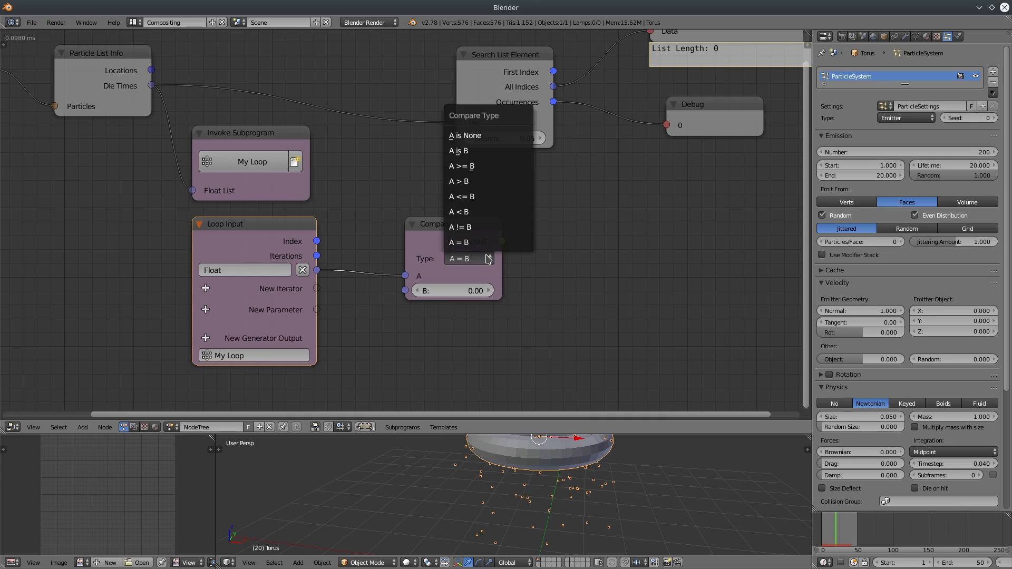
left_click(477, 212)
left_click(457, 290)
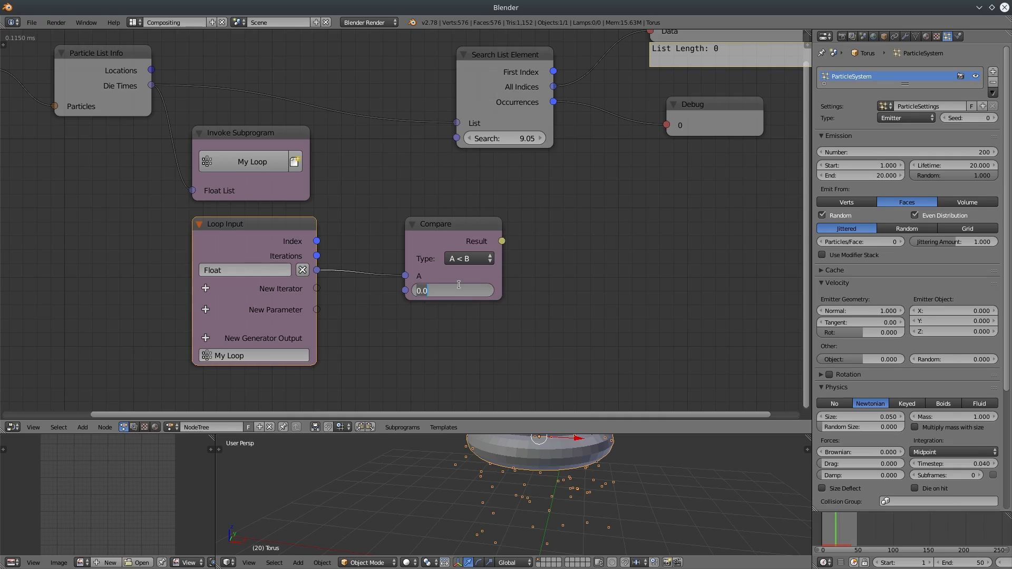
type("10")
key("Return")
Step: Add a Switch node beside the Compare node and connect the Compare Result to its Condition input
middle_click_drag(538, 271, 463, 254)
left_click(83, 427)
mouse_move(130, 337)
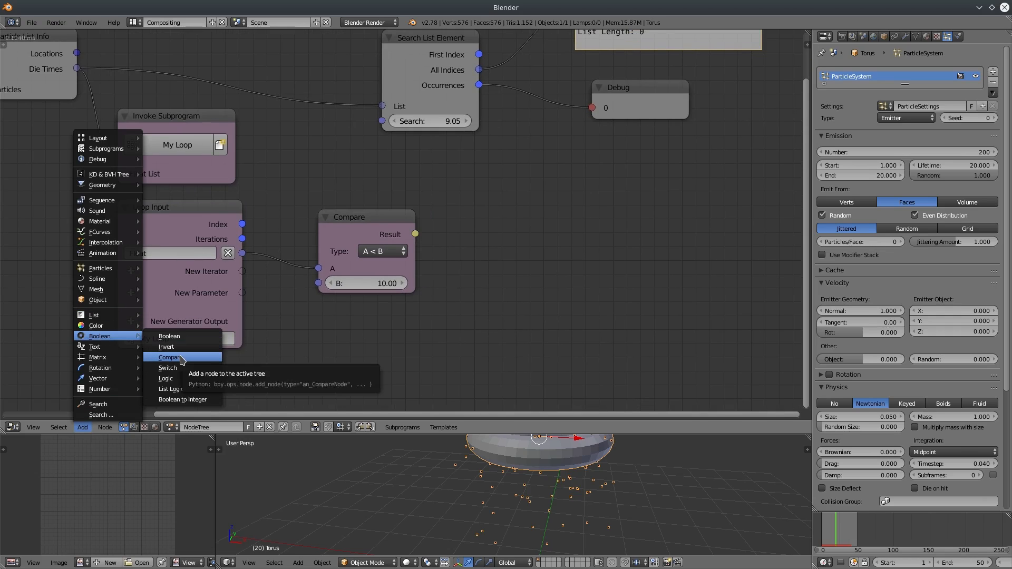
left_click(170, 368)
left_click(530, 187)
left_click_drag(415, 234, 505, 244)
left_click_drag(539, 203, 516, 213)
Step: Set the Switch node's If True value to 10
left_click(530, 265)
type("10")
key("Return")
Step: Add a Float List generator output to the loop and feed it from the Switch node's Output
middle_click_drag(508, 314, 466, 313)
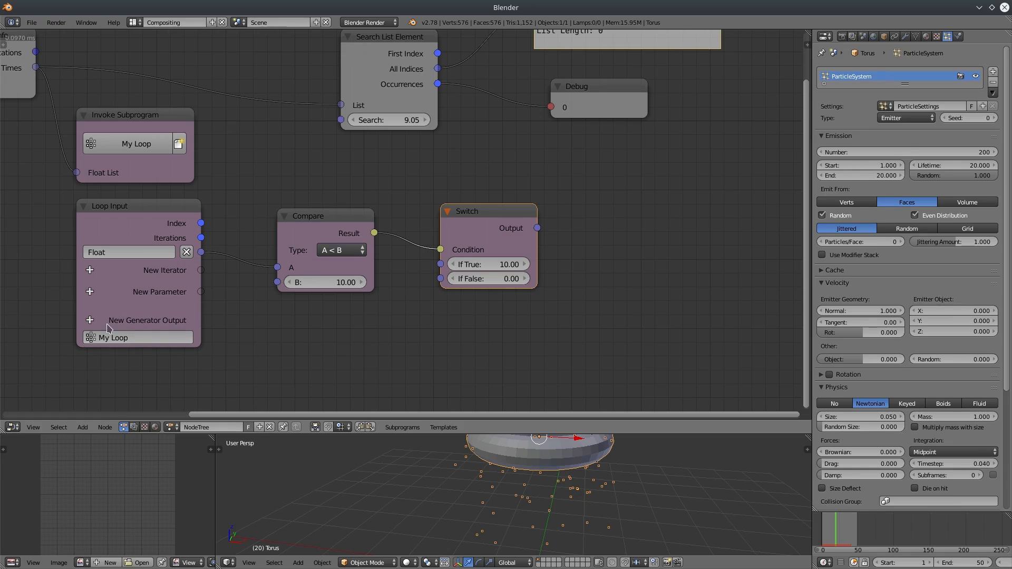
left_click(89, 320)
type("fl")
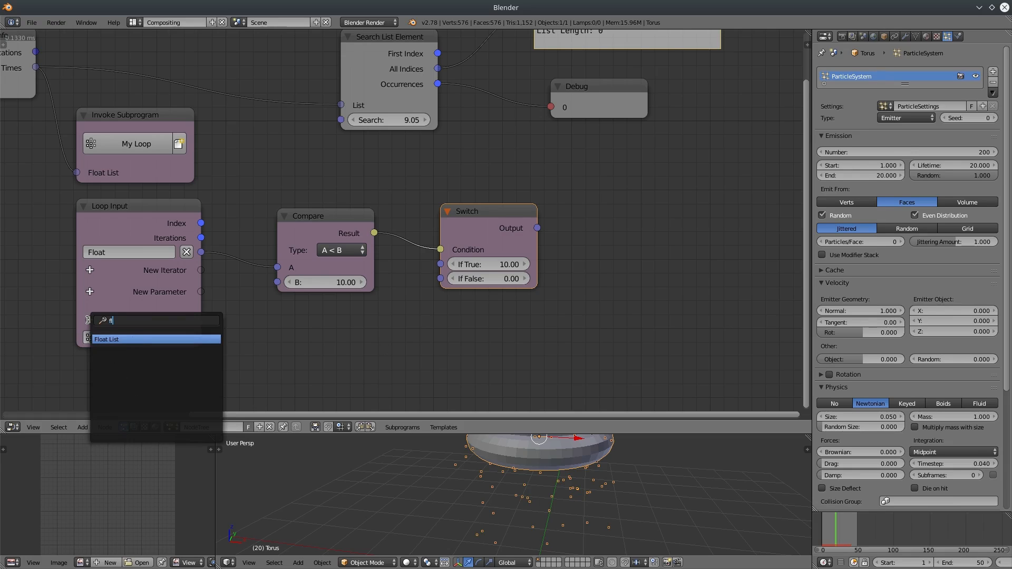
key("Return")
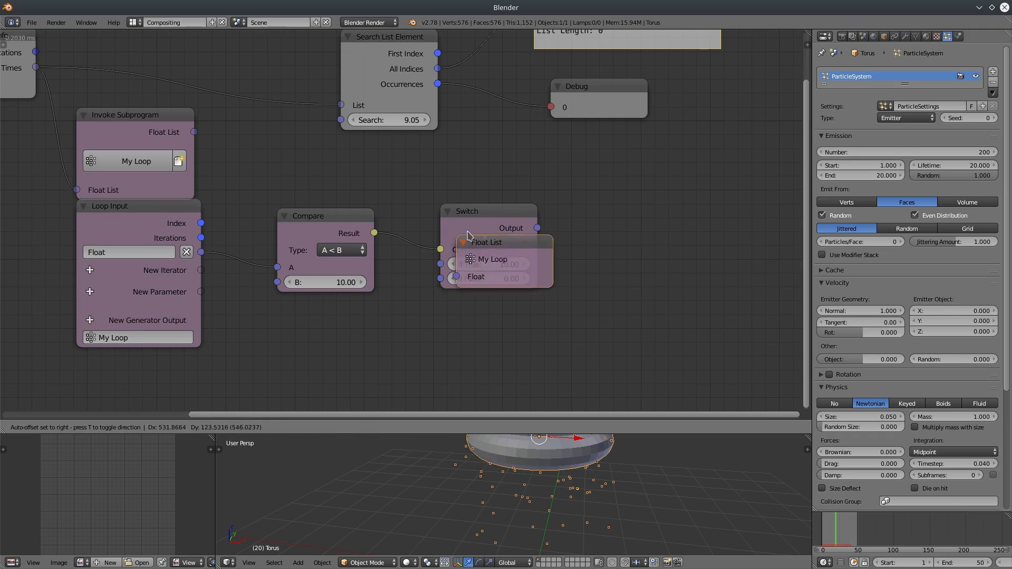
left_click(602, 215)
left_click_drag(538, 228, 603, 255)
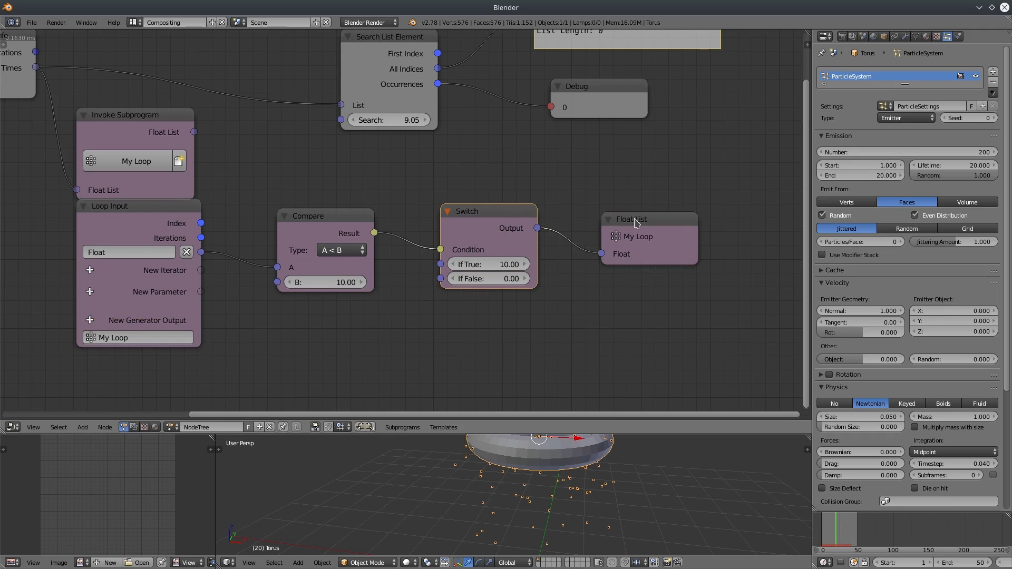
Step: Separate the Invoke Subprogram node from the loop by moving Loop Input, Compare, Switch and Float List further down
middle_click_drag(304, 173, 326, 284)
left_click_drag(158, 232, 165, 223)
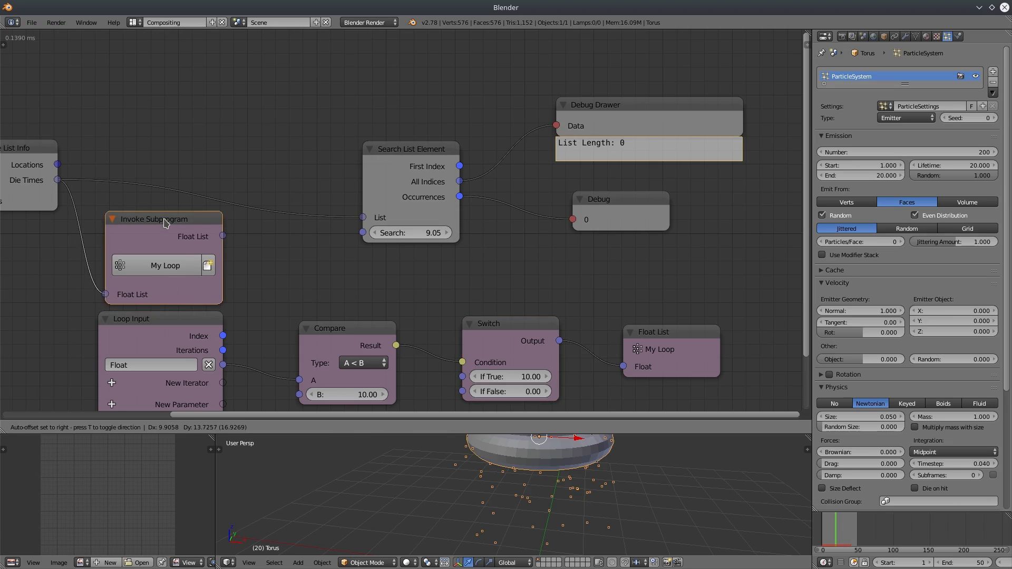
middle_click_drag(300, 246, 312, 146)
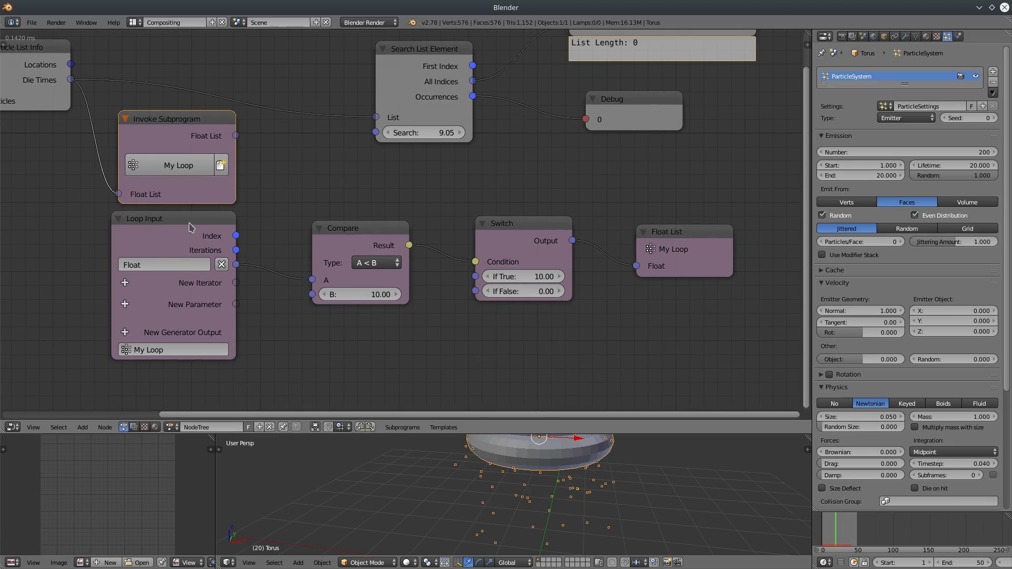
left_click_drag(189, 222, 198, 317)
left_click_drag(353, 226, 368, 354)
left_click_drag(540, 230, 537, 345)
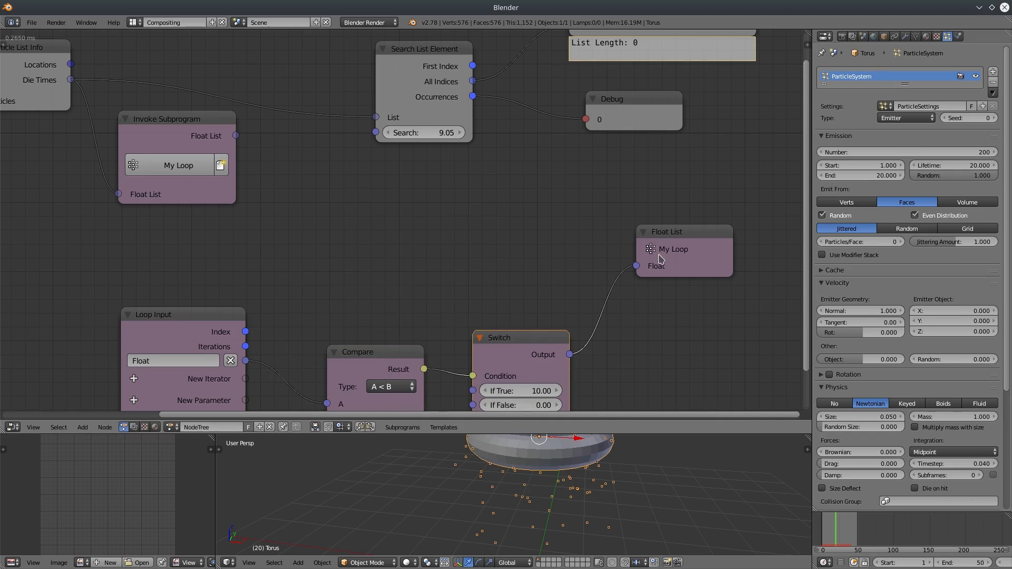
left_click_drag(677, 235, 648, 332)
middle_click_drag(381, 277, 375, 212)
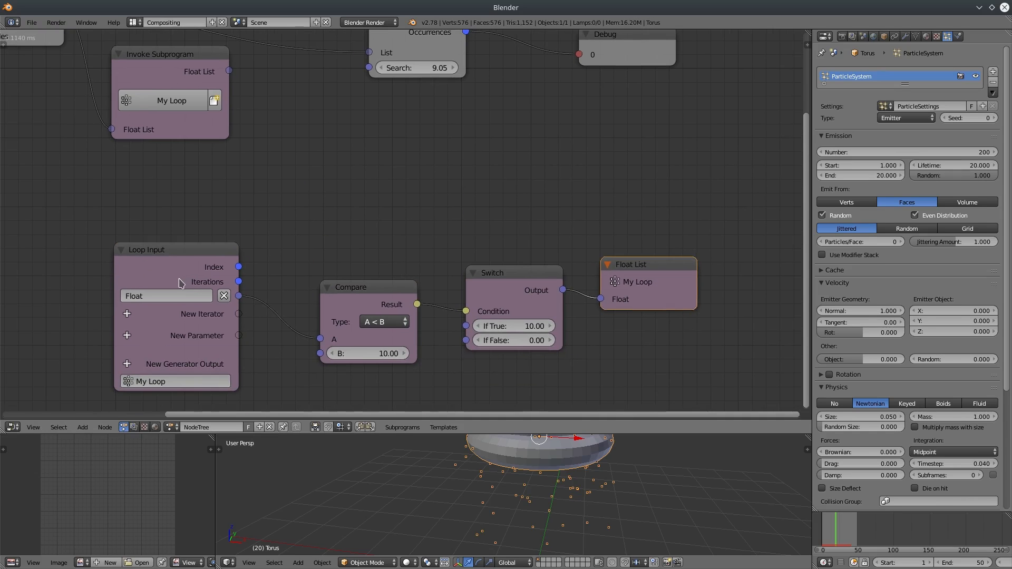
Step: Select Loop Input with its dependent nodes, move the group slightly lower and clear the selection
left_click(177, 253)
key("e")
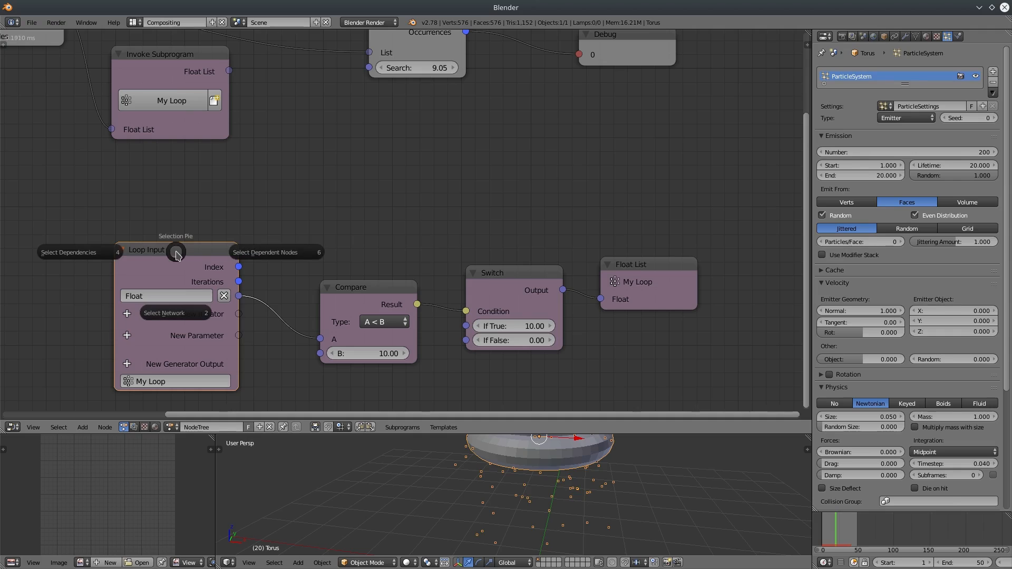
left_click(273, 256)
left_click_drag(187, 279, 191, 301)
key("a")
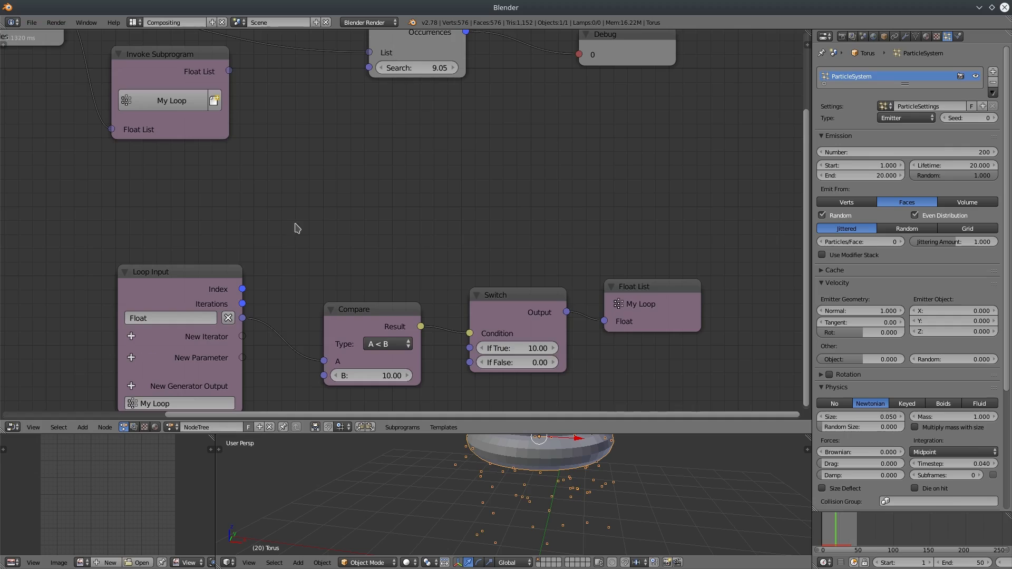
Step: Move the Invoke Subprogram node to the space below the Search List Element node
middle_click_drag(347, 150, 348, 274)
middle_click_drag(239, 227, 257, 256)
left_click_drag(205, 225, 357, 302)
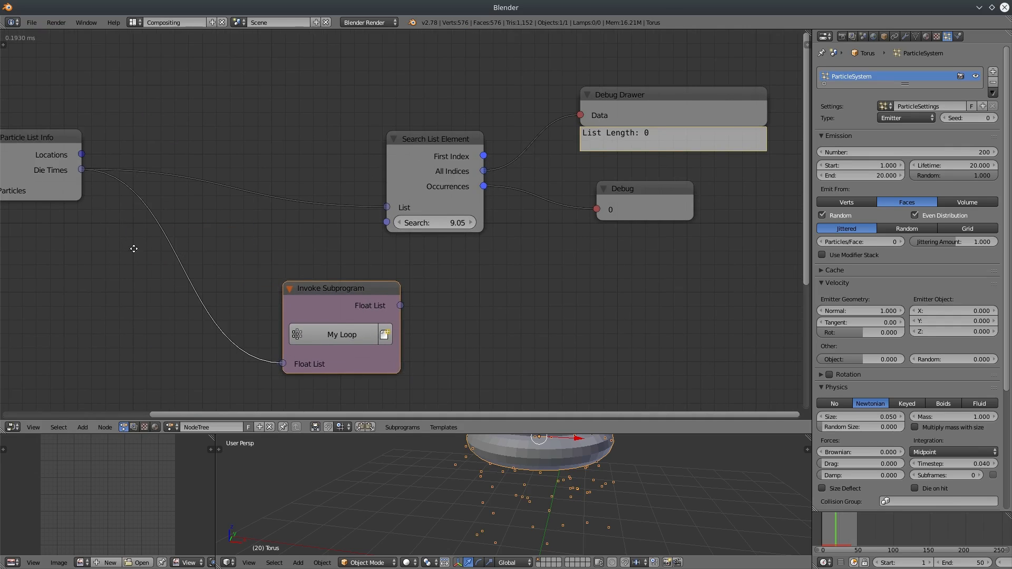
Step: Attach a Debug Drawer to the Die Times output of Particle List Info and place it below that node
middle_click_drag(94, 251, 203, 228)
left_click(148, 119)
key("w")
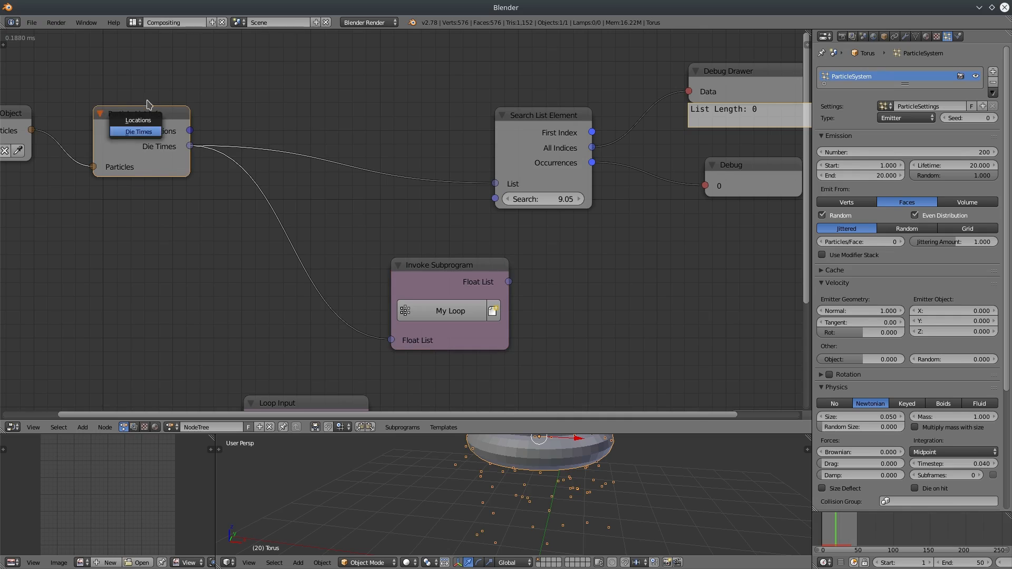
left_click(141, 130)
left_click(102, 231)
Step: Inspect the loop's output values with a temporary Debug Drawer on Invoke Subprogram's Float List and delete it
middle_click_drag(307, 238, 263, 126)
key("w")
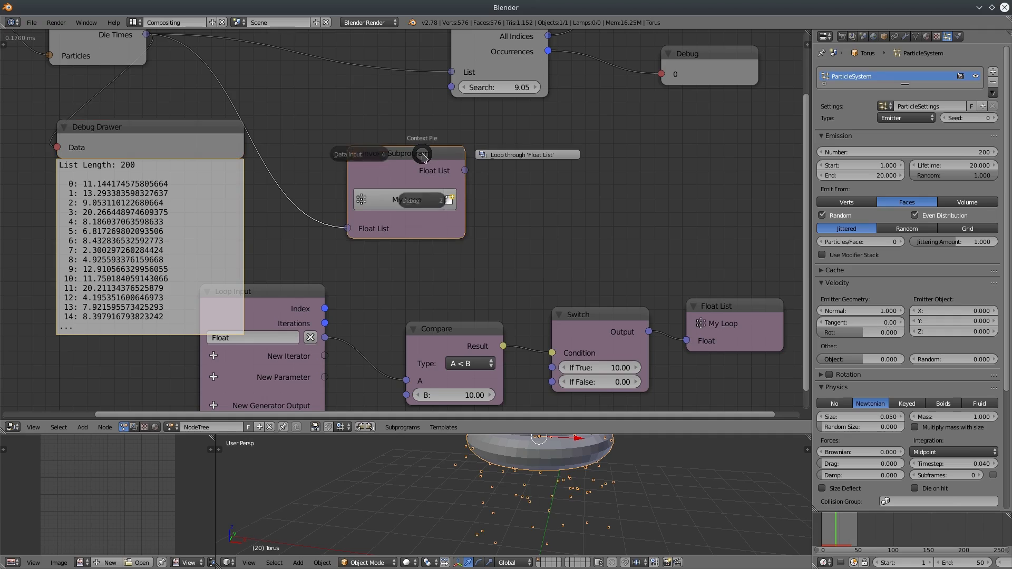
left_click(421, 214)
left_click(503, 132)
middle_click_drag(449, 254, 434, 262)
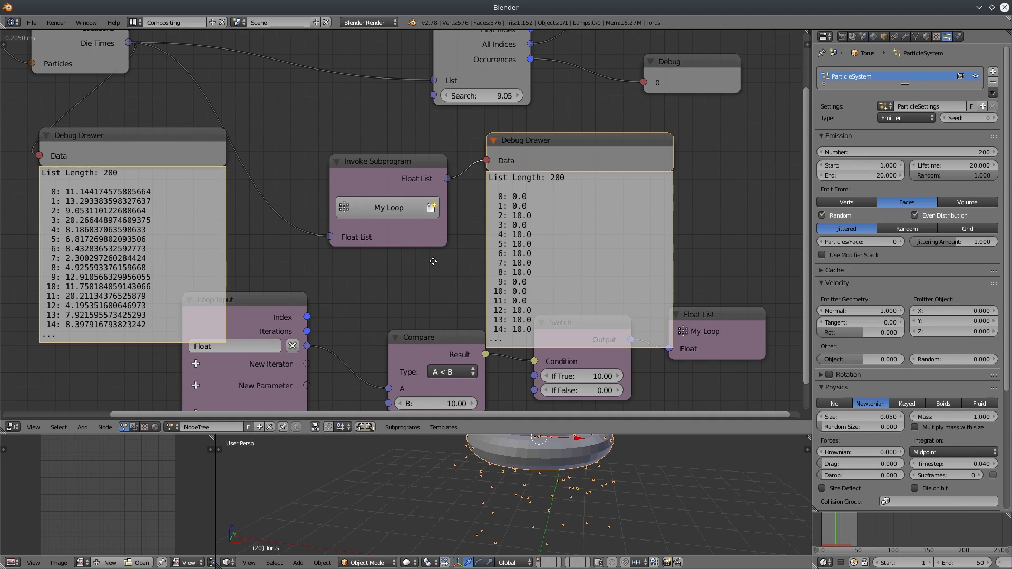
key("x")
Step: Shift Invoke Subprogram, Search List Element and its debug nodes upward and cut the direct Die Times link into the search node
middle_click_drag(482, 215, 363, 266)
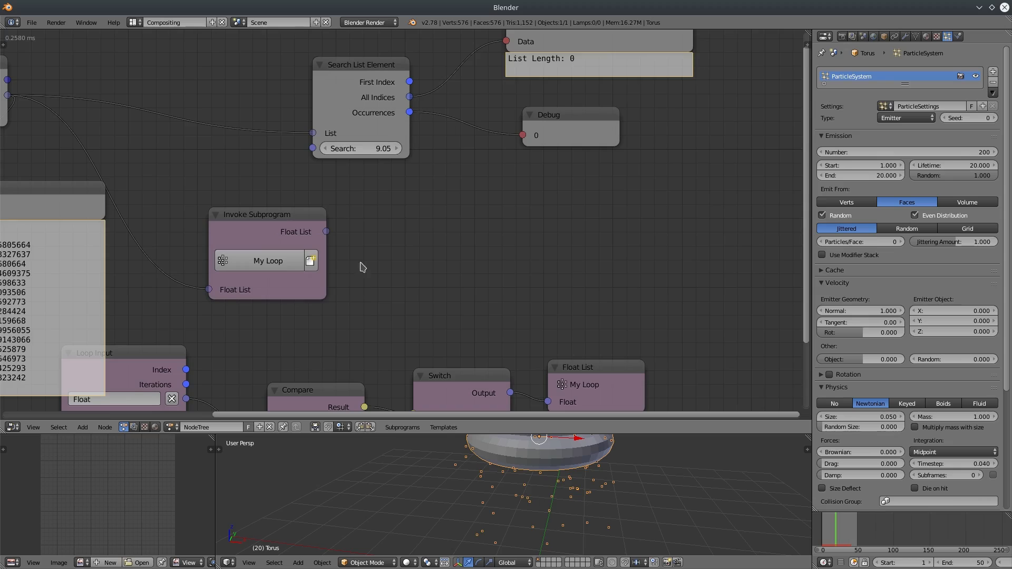
middle_click_drag(406, 165, 408, 218)
left_click_drag(374, 124, 299, 83)
left_click_drag(559, 75, 548, 54)
left_click_drag(560, 168, 562, 147)
left_click_drag(282, 268, 278, 228)
left_click(289, 78)
left_click_drag(158, 143, 160, 155, "ctrl")
Step: Reposition Search List Element and its debug nodes and connect Invoke Subprogram's Float List to the search node's List input
left_click_drag(289, 100, 440, 238)
left_click_drag(560, 148, 636, 203)
left_click_drag(551, 52, 610, 95)
left_click_drag(324, 246, 399, 283)
Step: Set the Search value of Search List Element to 10
left_click(459, 297)
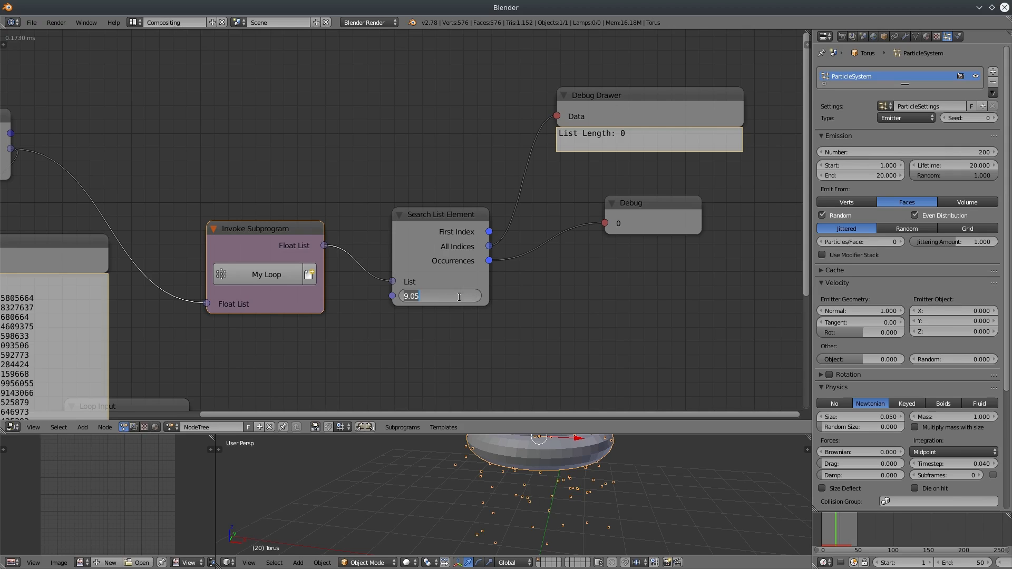
type("10")
key("Return")
Step: Stack the Debug Drawer and Debug nodes beside Search List Element, with Debug underneath the drawer
middle_click_drag(347, 96, 258, 53)
left_click_drag(567, 51, 689, 172)
left_click_drag(578, 182, 548, 31)
left_click_drag(684, 184, 488, 283)
middle_click_drag(550, 310, 502, 293)
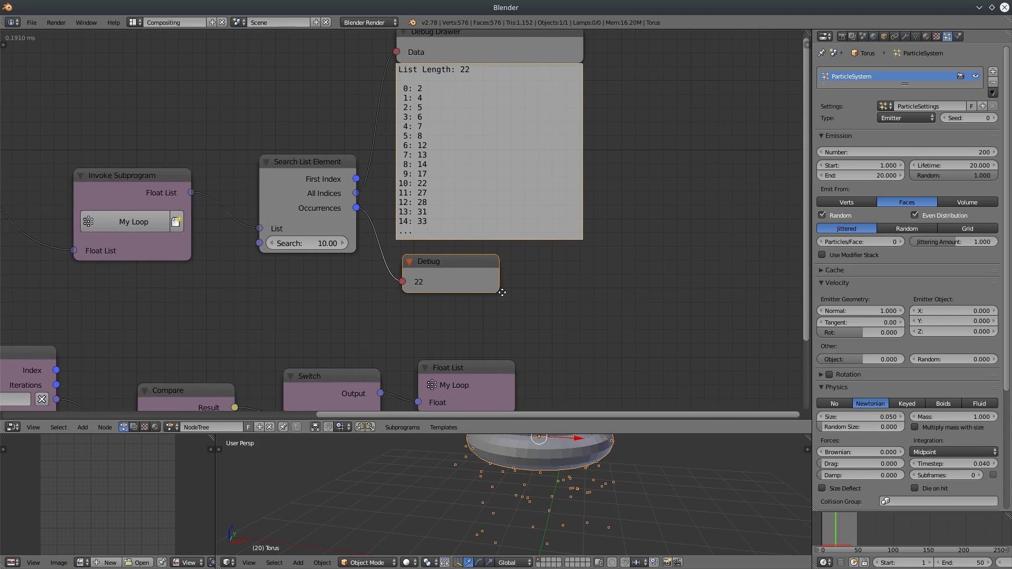
Step: Enlarge the 3D view, add a mesh cube and scale it down to about 0.17 units per side
left_click_drag(475, 434, 474, 217)
key("shift+a")
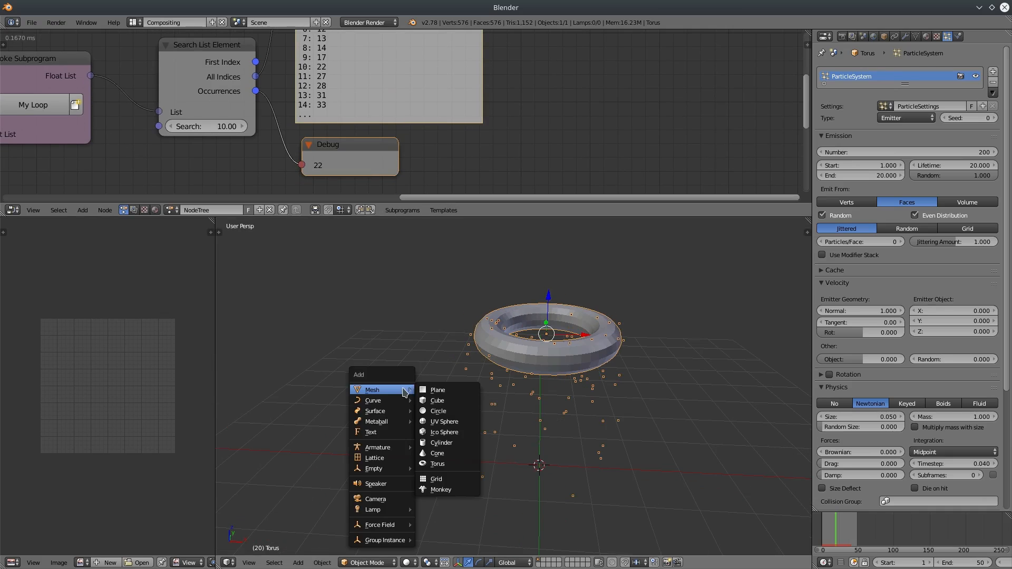
left_click(447, 403)
middle_click_drag(627, 465, 579, 437)
key("s")
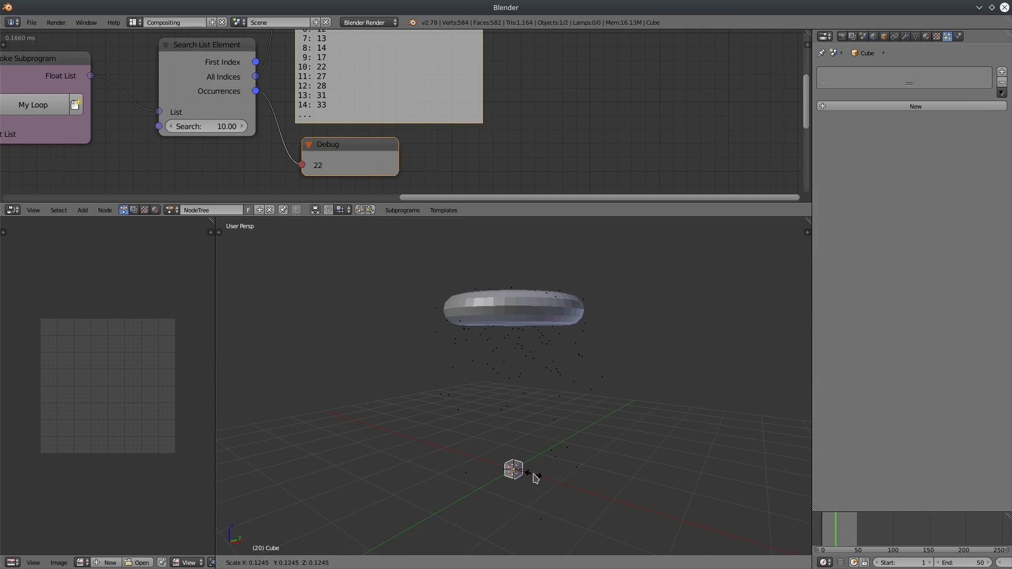
left_click(523, 473)
Step: Apply the cube's scale and move it along the X axis to about 4 units from the origin
key("ctrl+a")
left_click(549, 473)
left_click_drag(541, 477, 749, 540)
middle_click_drag(496, 467, 527, 500)
left_click_drag(754, 526, 783, 536)
Step: Enlarge the node editor, delete the search node's Debug Drawer and move the Debug node up
middle_click_drag(395, 395, 429, 435)
scroll(433, 430, "up", 2)
middle_click_drag(494, 121, 651, 130)
left_click_drag(392, 218, 405, 387)
middle_click_drag(352, 285, 237, 338)
left_click(386, 59)
key("x")
left_click_drag(387, 290, 392, 95)
middle_click_drag(386, 193, 388, 154)
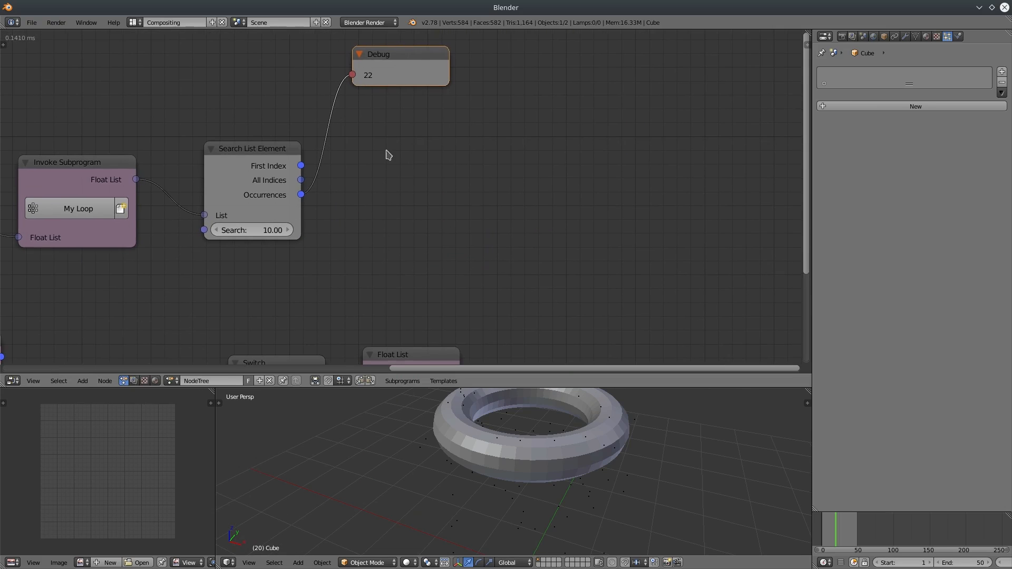
Step: Add an Object Instancer node beside Search List Element and set its source object to Cube
left_click(82, 380)
mouse_move(101, 253)
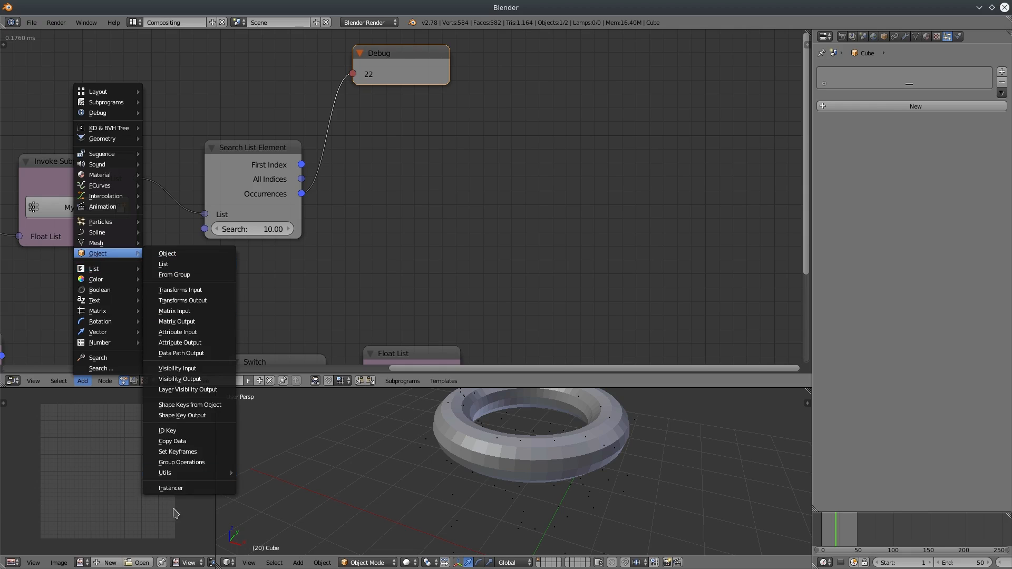
left_click(179, 488)
left_click(416, 237)
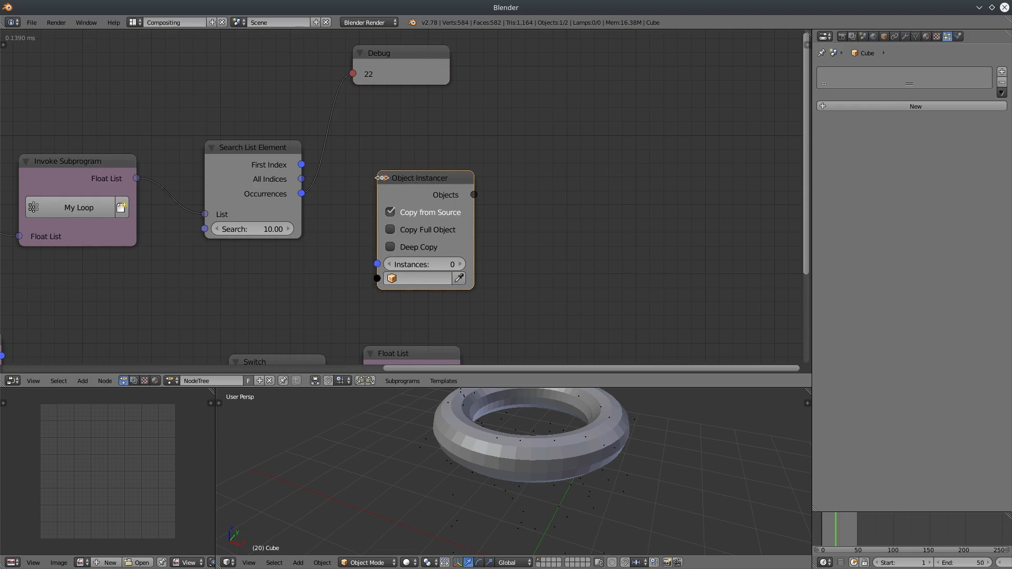
left_click(414, 279)
left_click(415, 298)
Step: Connect Occurrences to the Object Instancer's Instances input and tidy the positions of the surrounding nodes
left_click_drag(275, 152, 245, 141)
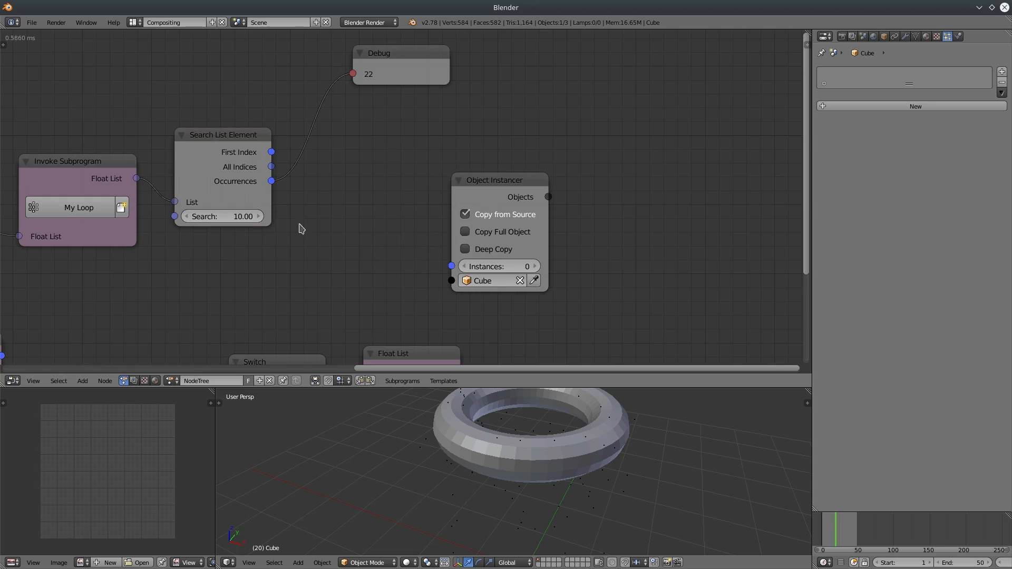
left_click_drag(269, 182, 462, 265)
left_click_drag(228, 138, 239, 137)
left_click_drag(496, 189, 427, 189)
middle_click_drag(532, 256, 443, 238)
middle_click_drag(338, 116, 393, 137)
left_click_drag(361, 56, 401, 48)
Step: Add a second Loop Input node next to the Object Instancer and give it an Object List iterator
left_click(400, 384)
left_click(425, 333)
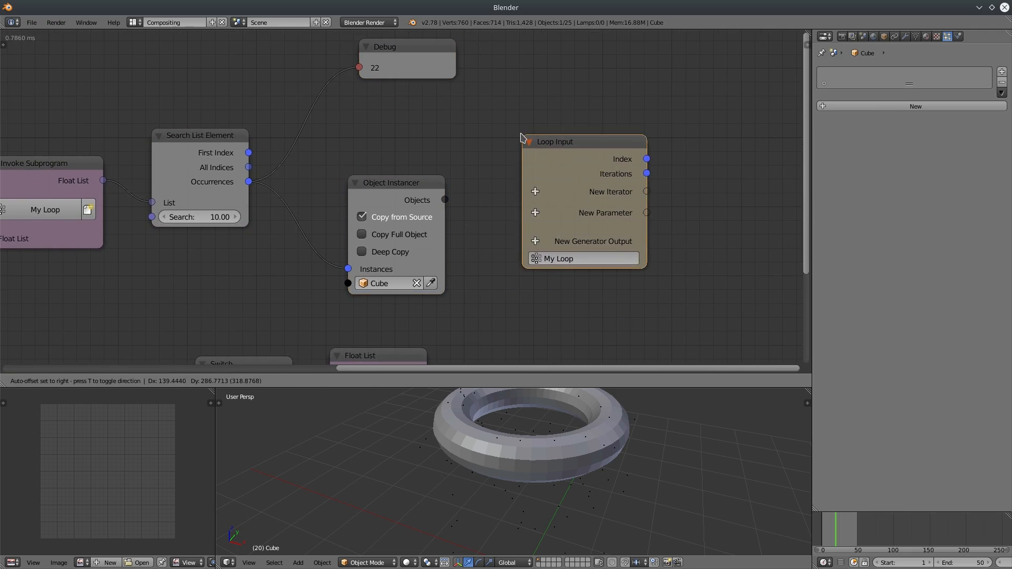
left_click(520, 162)
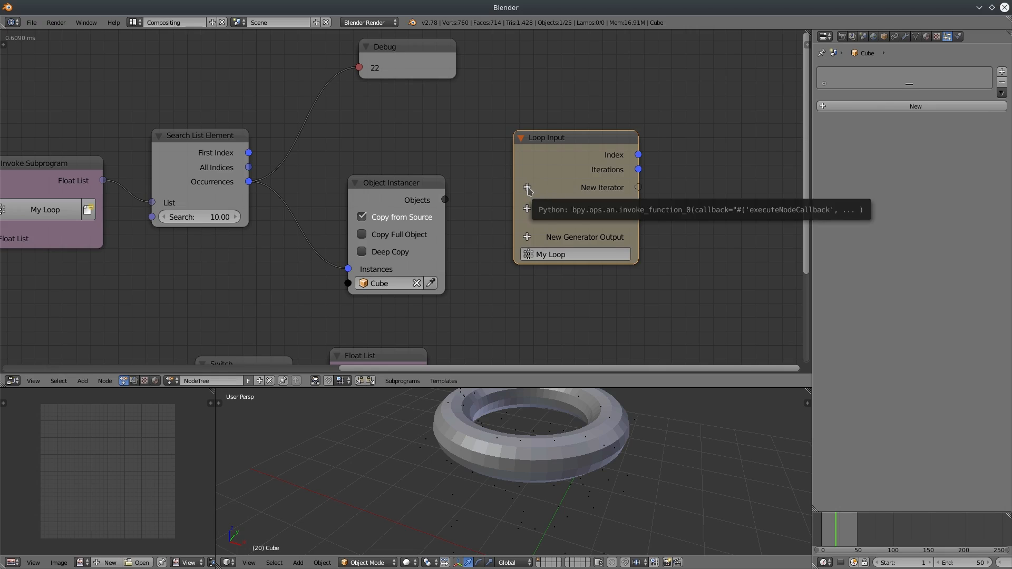
left_click(527, 188)
type("obje")
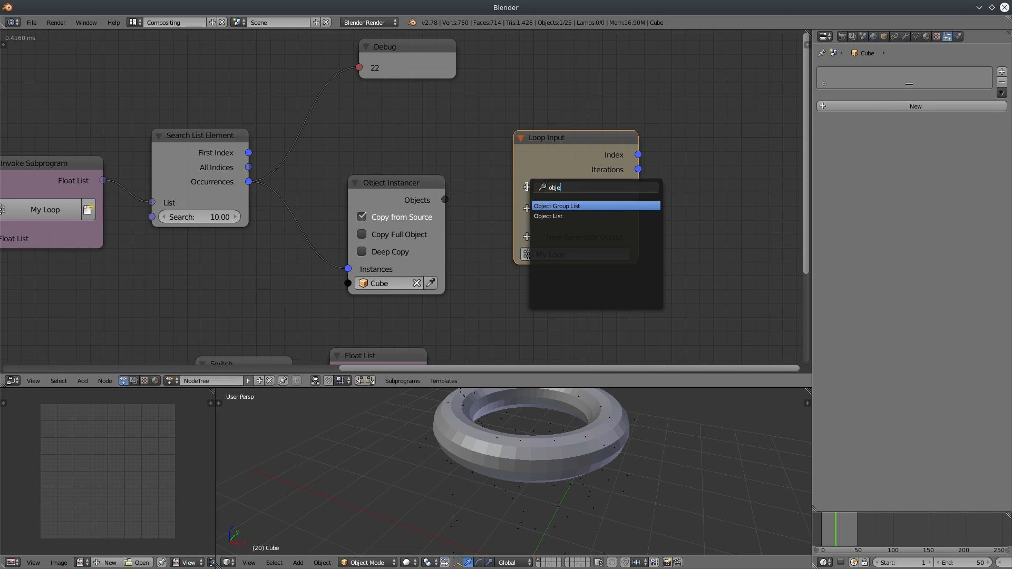
type("ct")
key("Return")
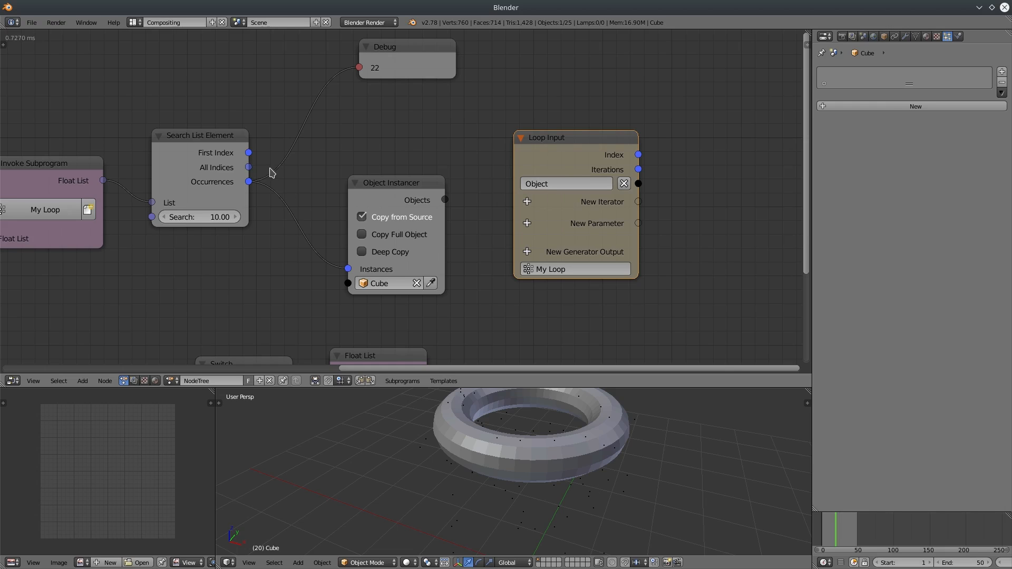
Step: Add an Integer List iterator to the new Loop Input node
left_click(527, 202)
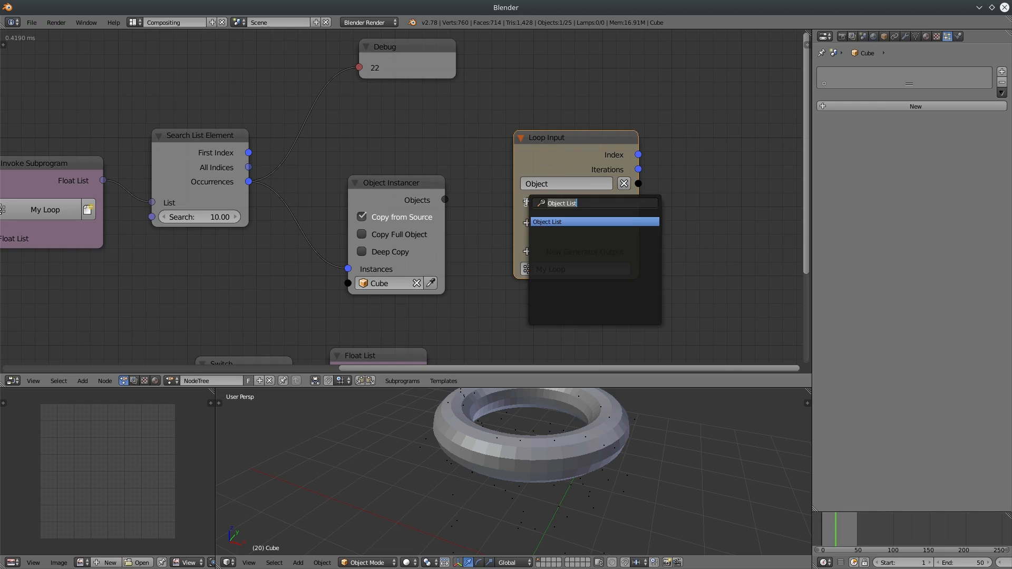
key("BackSpace")
type("inte")
key("Down")
key("Return")
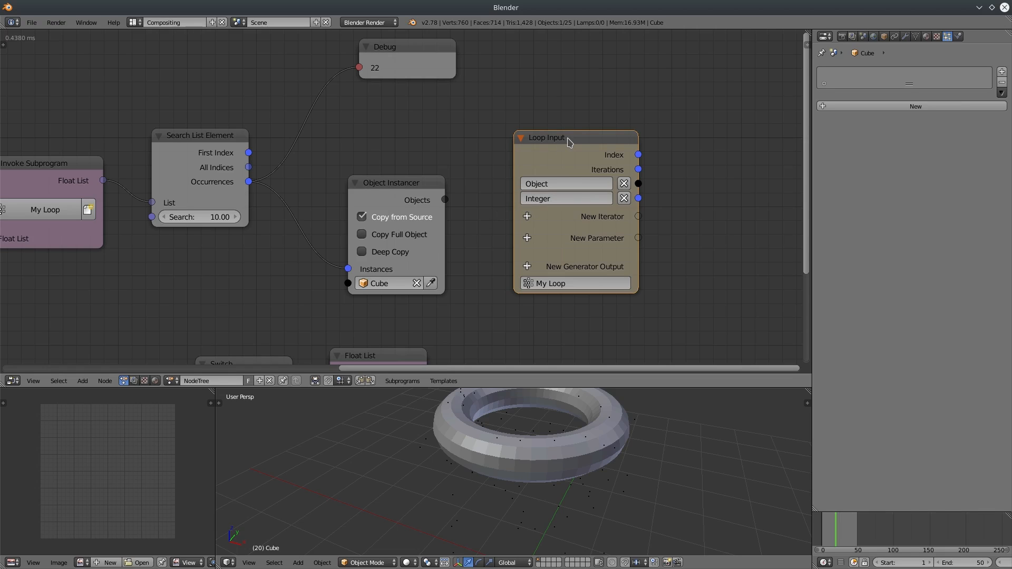
Step: Create an Invoke Subprogram node for the new loop above its Loop Input, and move Loop Input slightly lower
key("w")
left_click(652, 165)
left_click(510, 43)
left_click_drag(554, 173, 556, 200)
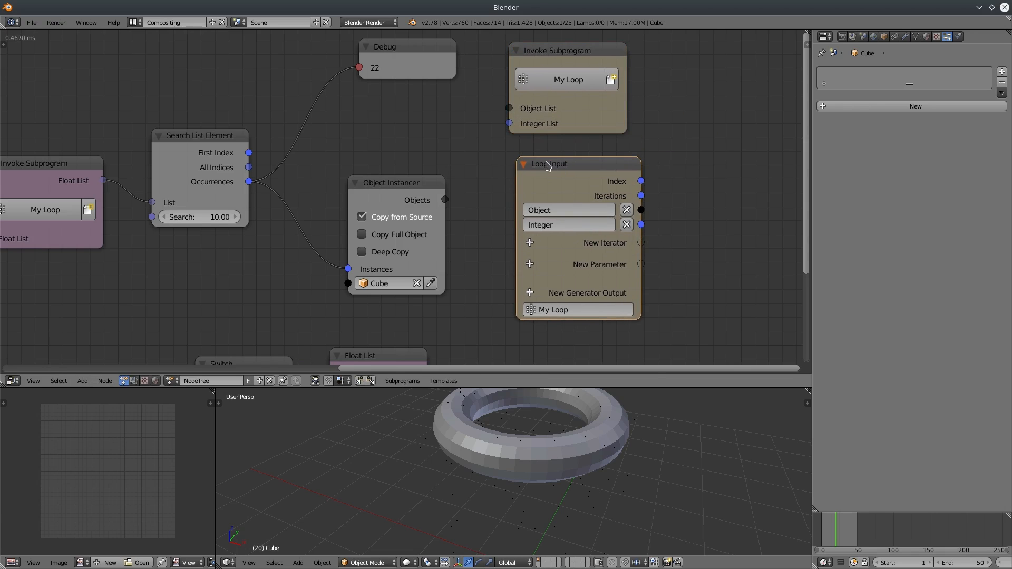
Step: Connect All Indices to the new Invoke Subprogram's Integer List and the instancer's Objects to its Object List
left_click_drag(248, 167, 509, 123)
left_click_drag(446, 200, 509, 108)
middle_click_drag(497, 167, 419, 185)
middle_click_drag(584, 244, 565, 258)
Step: Rename the new loop's Object iterator ObjectList and its Integer iterator Searched_Index_List
double_click(475, 202)
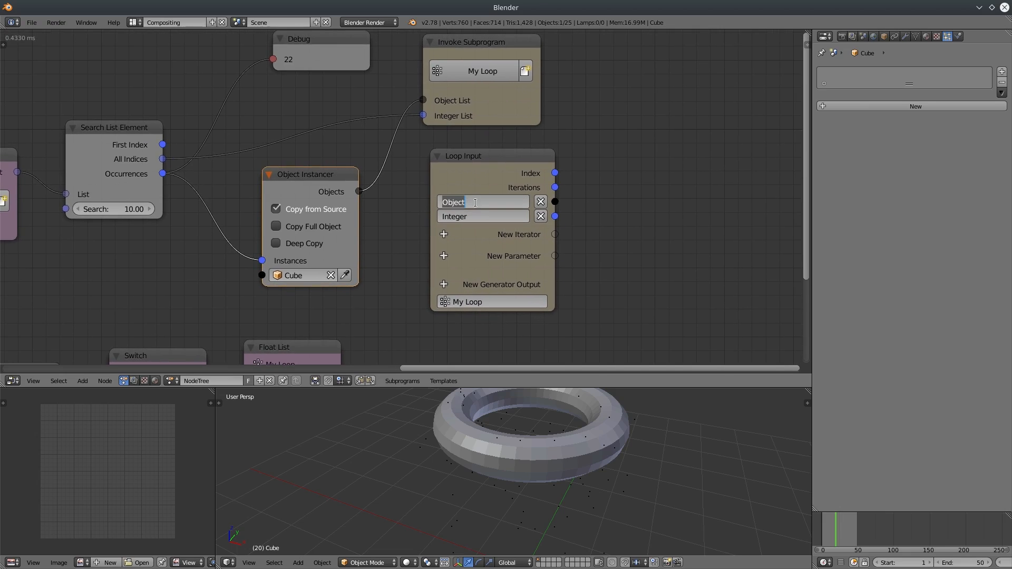
type("ObjectList")
key("Tab")
type("Sea")
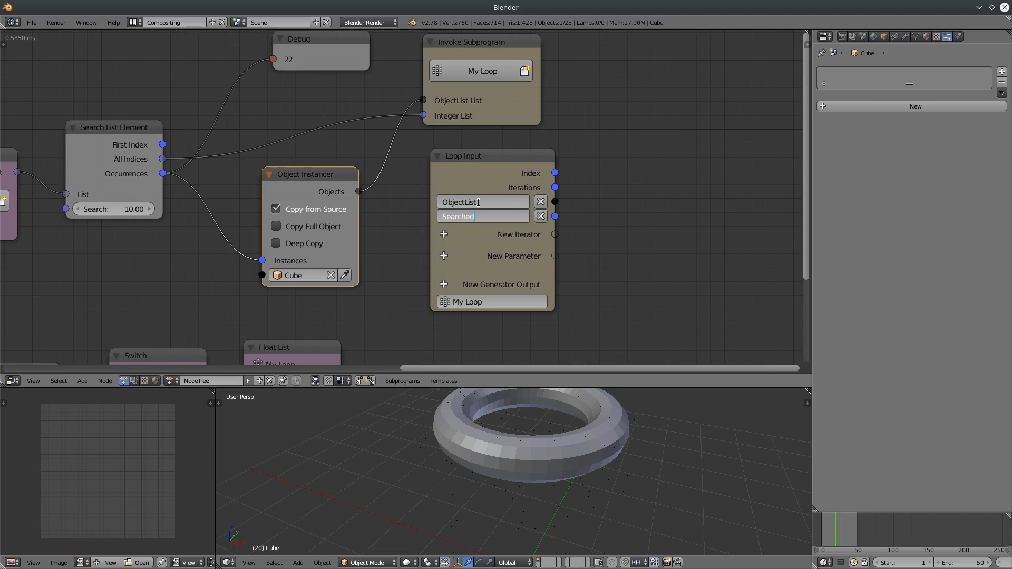
type("rched_Index_List")
key("Return")
middle_click_drag(650, 230, 649, 228)
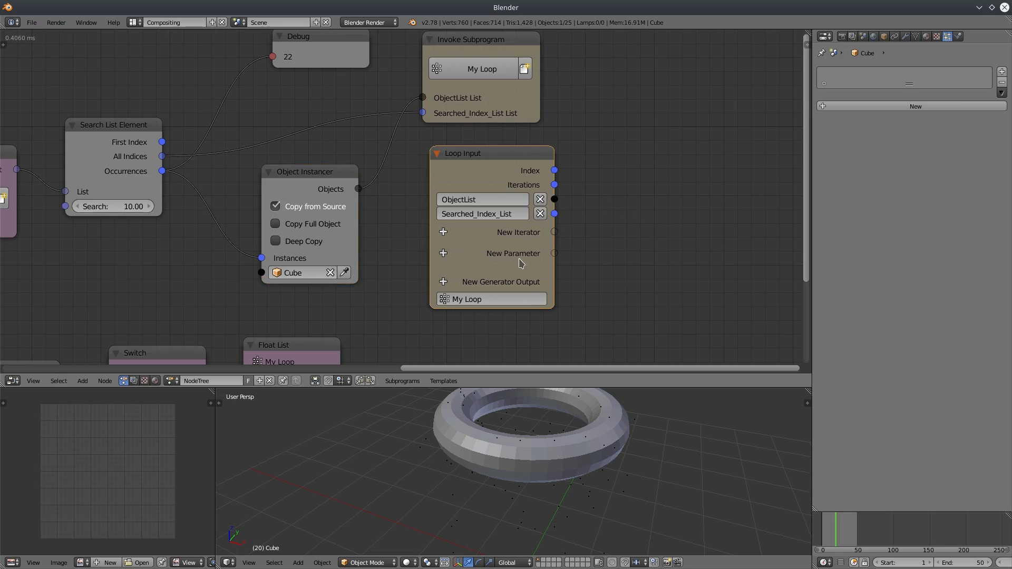
Step: Add a Vector List parameter to the new Loop Input node
middle_click_drag(184, 234, 407, 253)
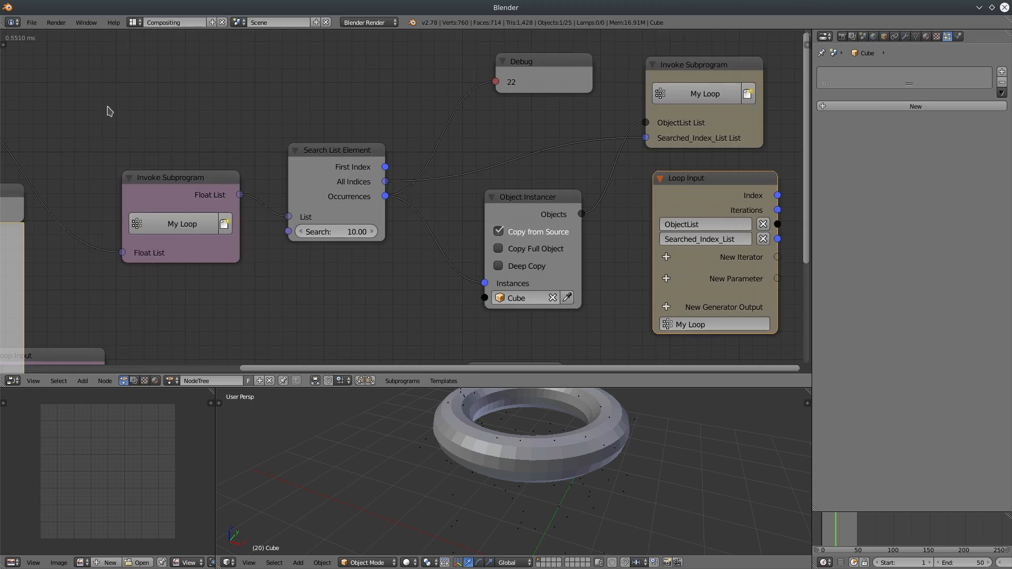
middle_click_drag(106, 106, 346, 196)
left_click_drag(164, 170, 377, 170)
middle_click_drag(680, 225, 266, 159)
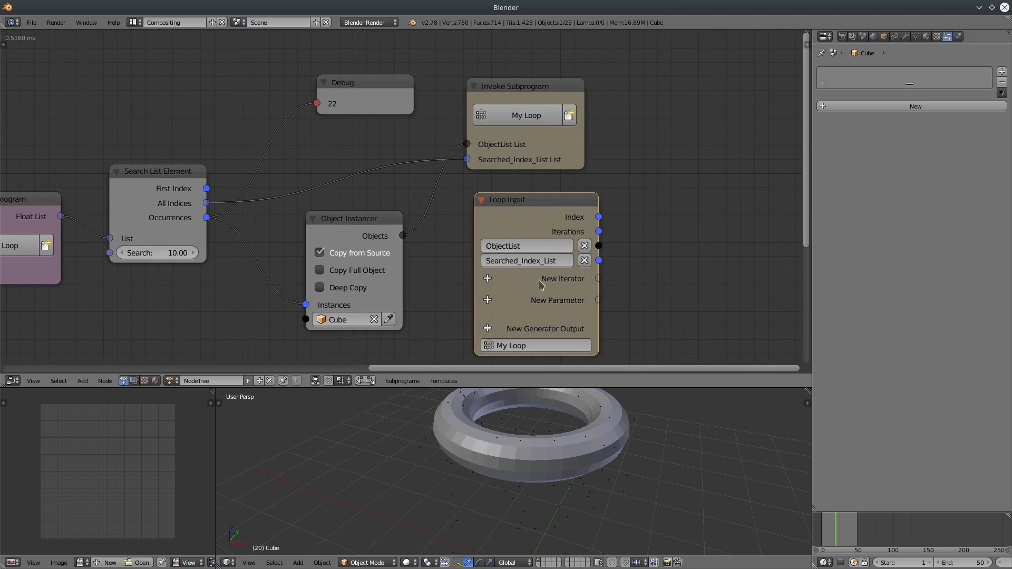
left_click(488, 301)
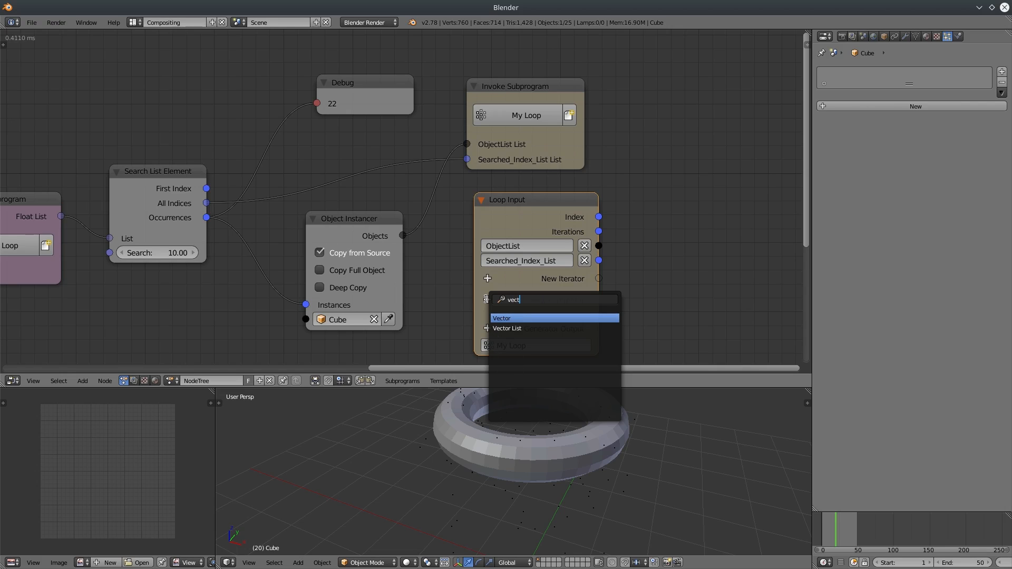
key("Down")
key("Return")
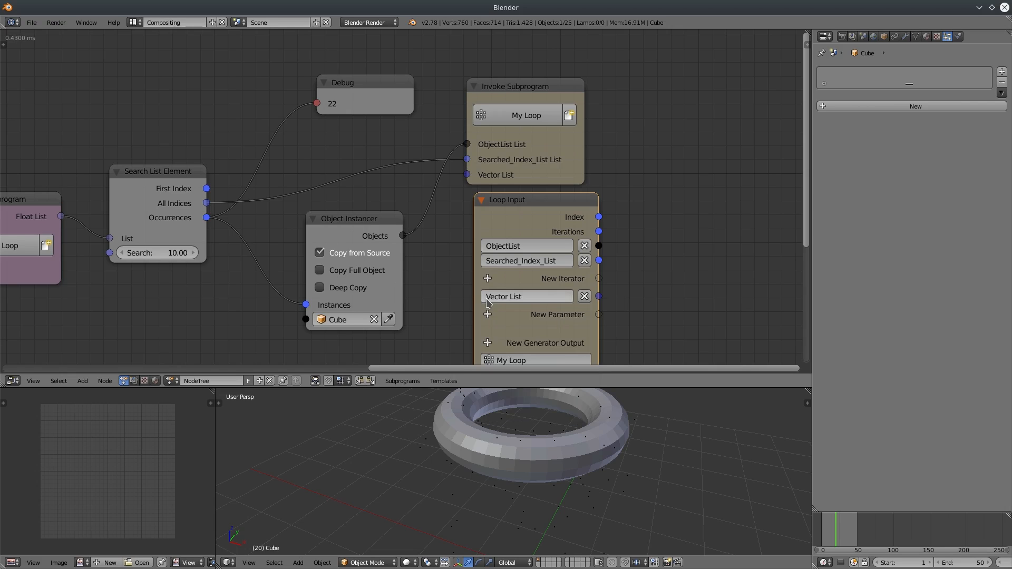
Step: Connect the Locations output of Particle List Info to the new Invoke Subprogram's Vector List input
middle_click_drag(160, 111, 364, 127)
middle_click_drag(178, 127, 249, 139)
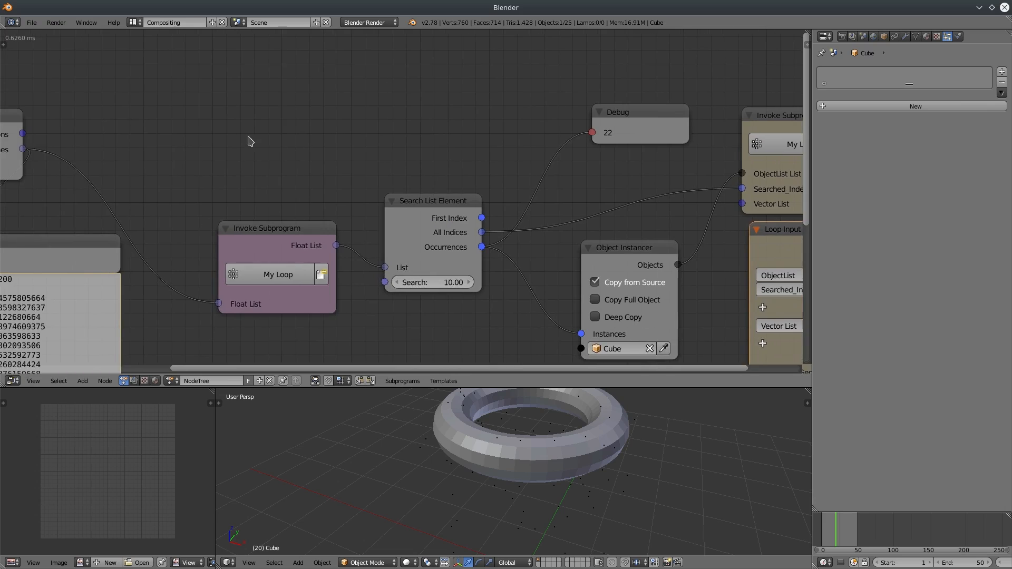
scroll(249, 153, "down", 1)
left_click_drag(36, 132, 700, 196)
middle_click_drag(694, 211, 340, 143)
middle_click_drag(612, 224, 466, 236)
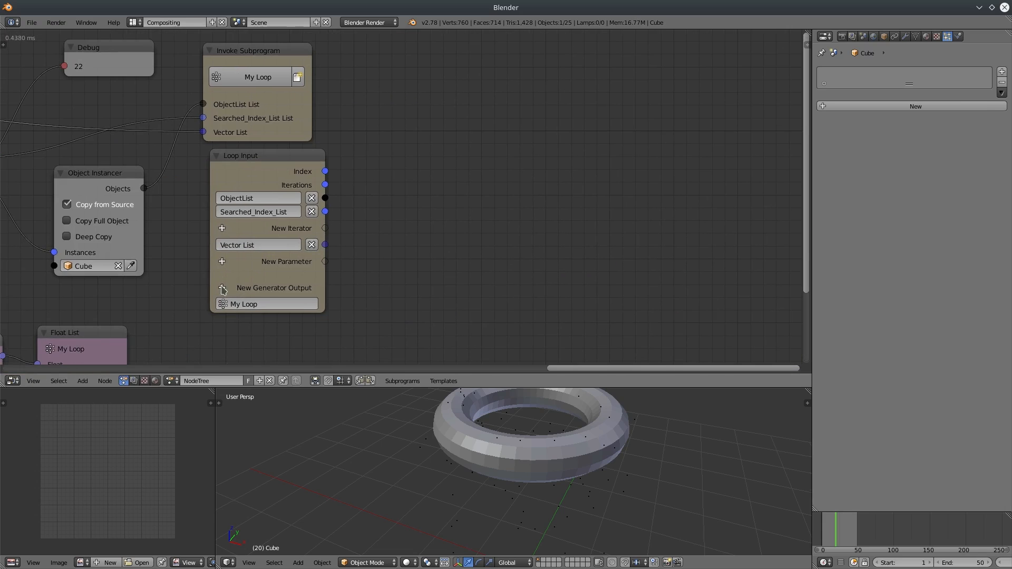
Step: Add an Object Transforms Output node fed by the ObjectList iterator and enable its location on all three axes
left_click(83, 380)
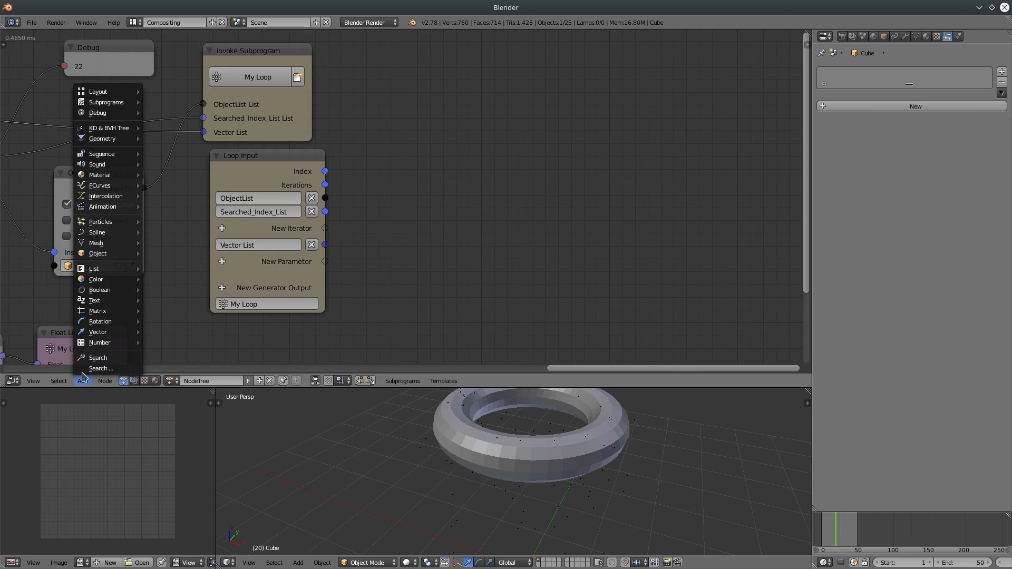
mouse_move(113, 254)
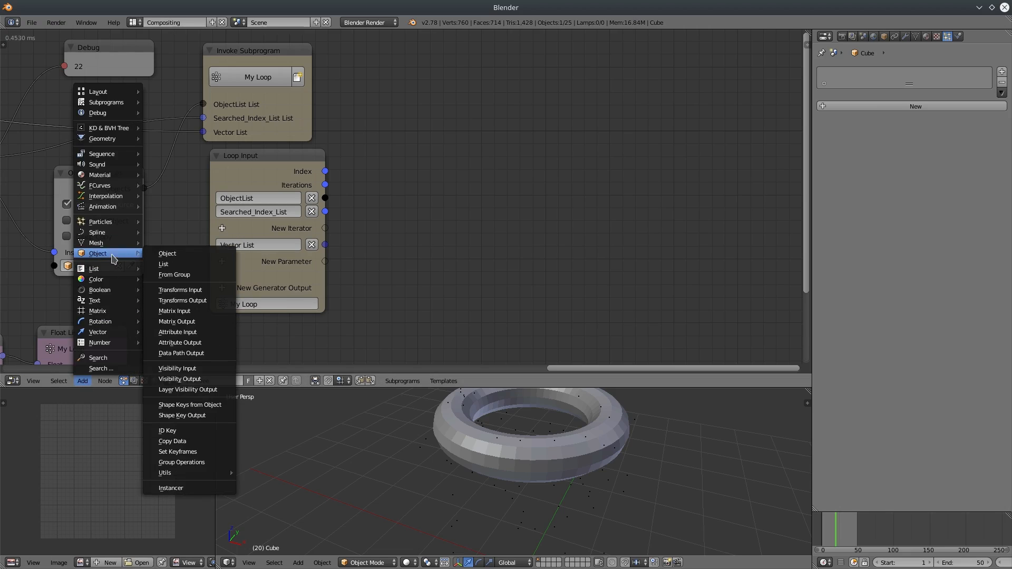
left_click(200, 301)
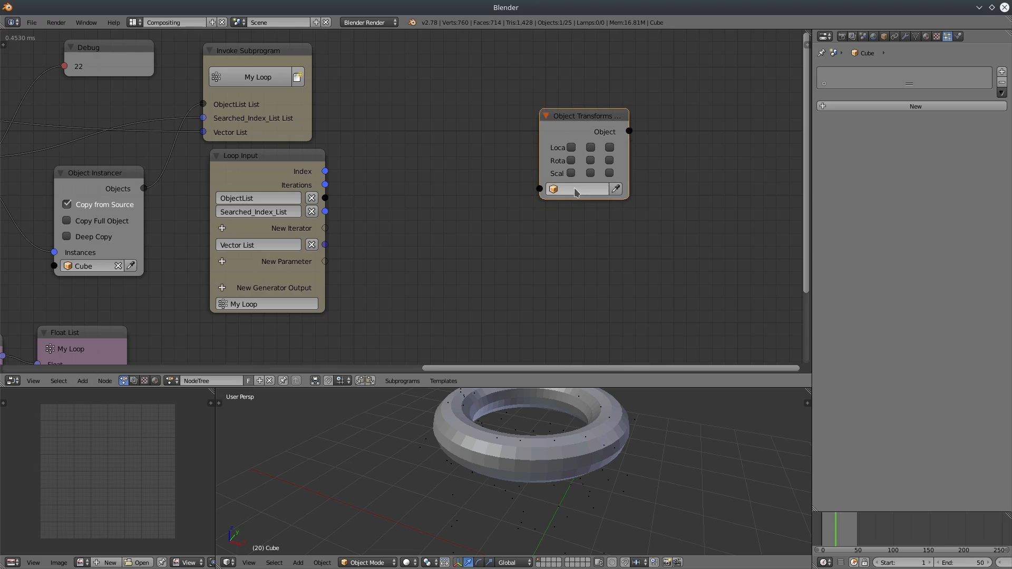
left_click_drag(324, 199, 541, 189)
left_click_drag(593, 115, 600, 135)
left_click_drag(578, 166, 617, 167)
middle_click_drag(431, 266, 439, 265)
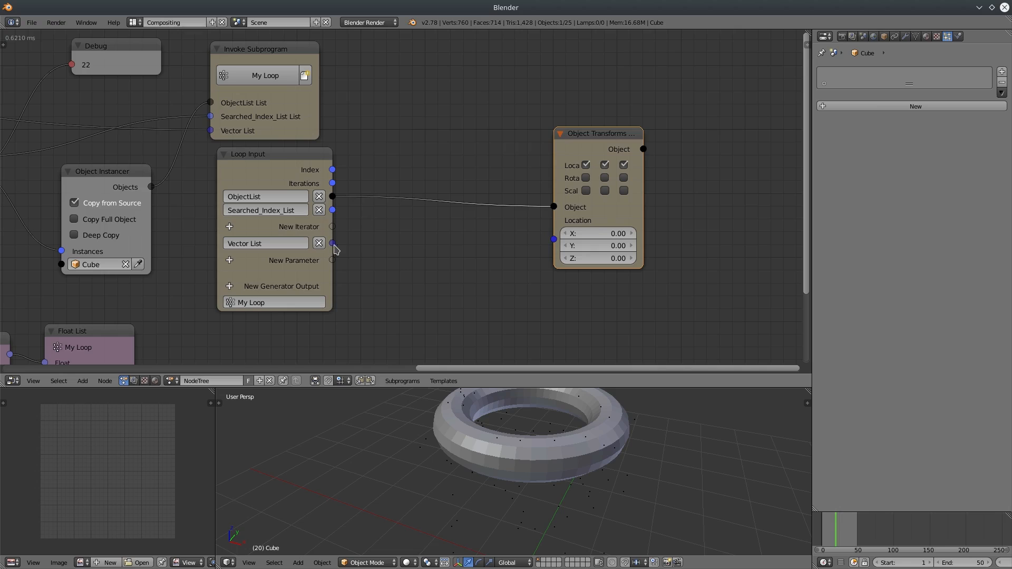
Step: Feed the Location input from Vector List through a Get List Element node, using Searched_Index_List as its Index
left_click_drag(331, 243, 553, 240)
left_click_drag(437, 142, 494, 264)
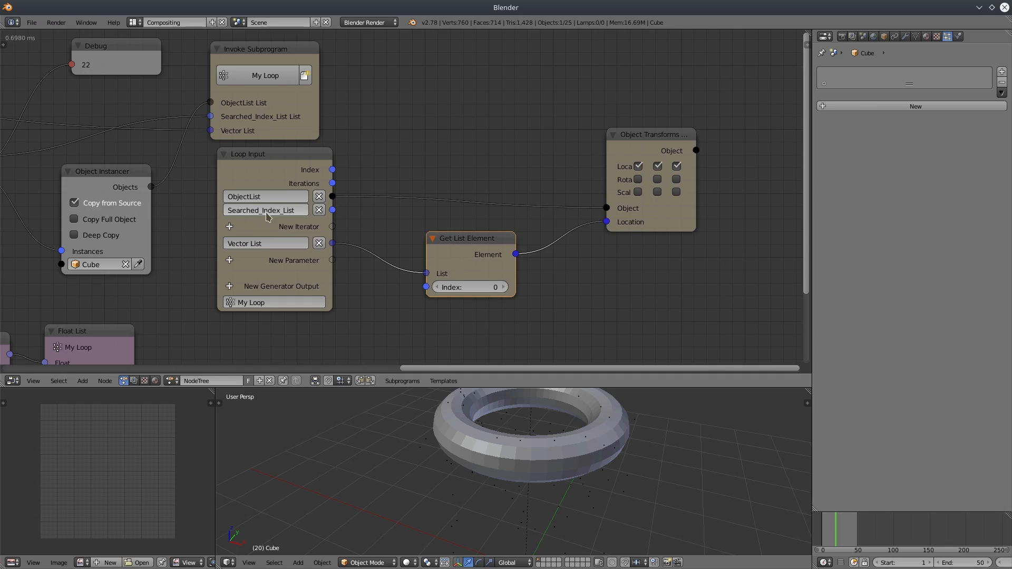
left_click_drag(333, 210, 426, 288)
Step: Enlarge the 3D view and turn off the display of Relationship Lines
left_click_drag(536, 389, 537, 207)
middle_click_drag(532, 338, 562, 406)
key("n")
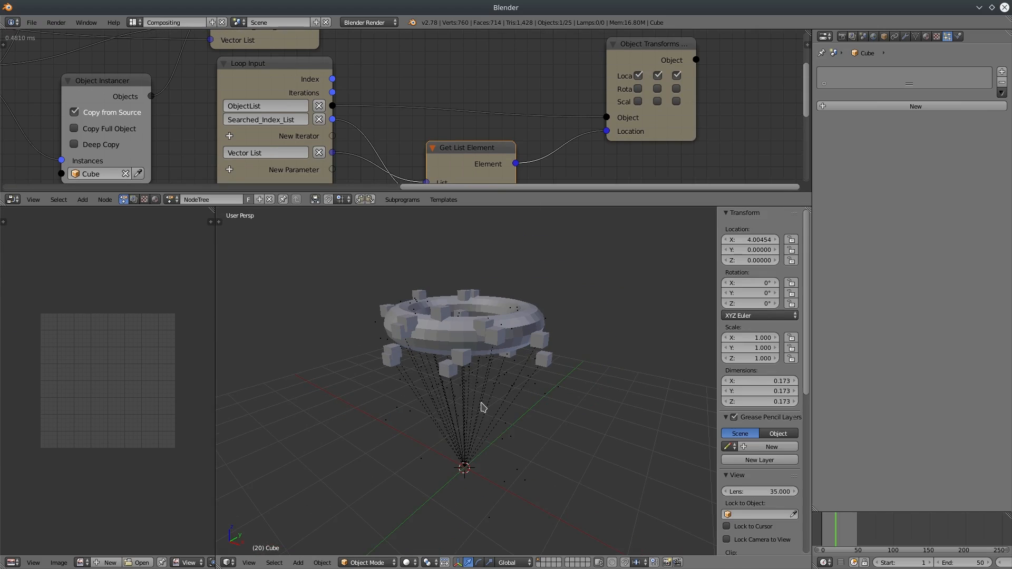
scroll(759, 460, "down", 12)
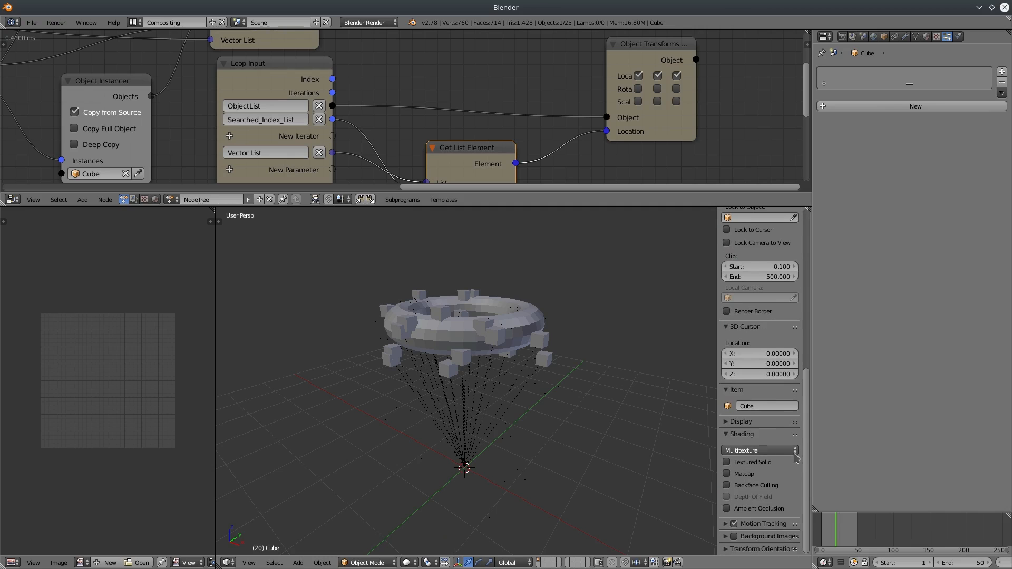
left_click(752, 420)
scroll(751, 443, "down", 2)
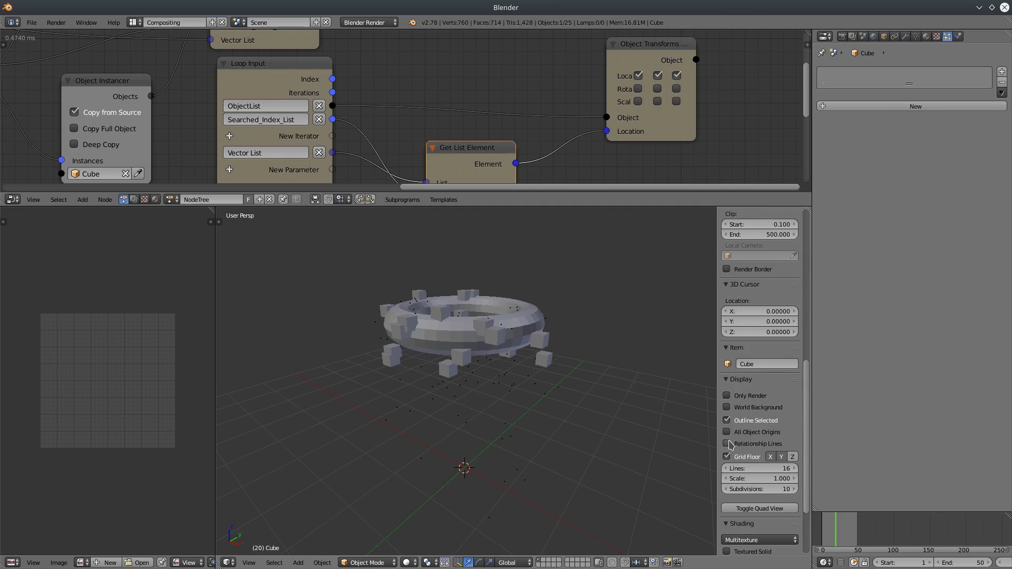
left_click(730, 380)
scroll(607, 387, "up", 5)
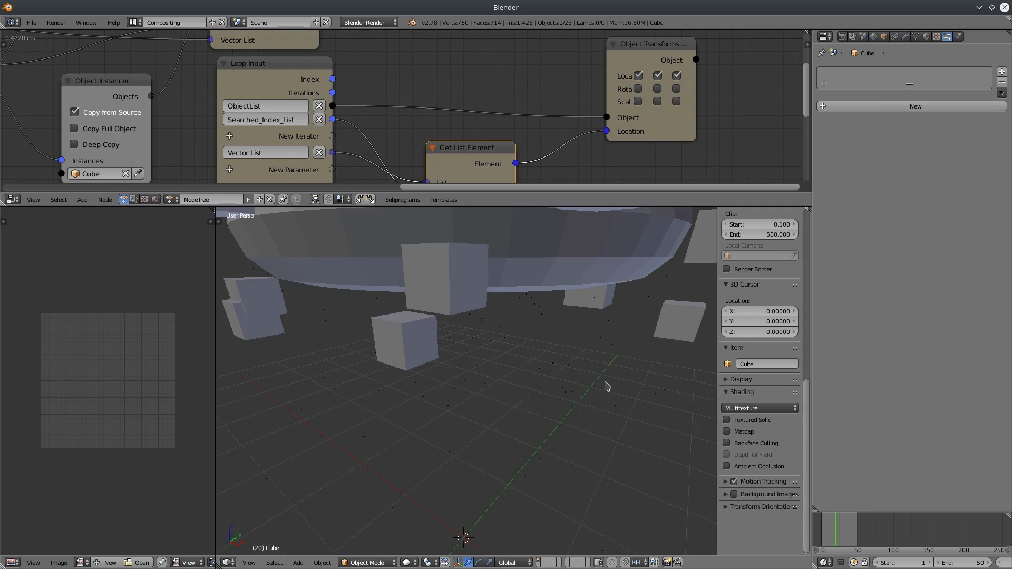
key("n")
scroll(606, 384, "down", 5)
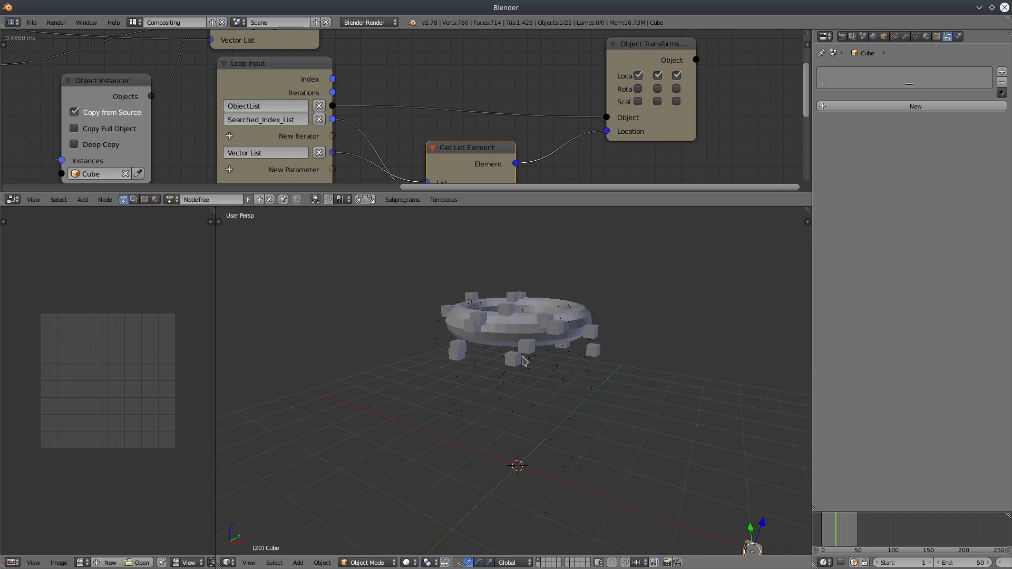
Step: Play the animation, view the cubes on the torus from above, and give the node editor more height
scroll(557, 370, "up", 1)
key("alt+a")
middle_click_drag(560, 322, 540, 366)
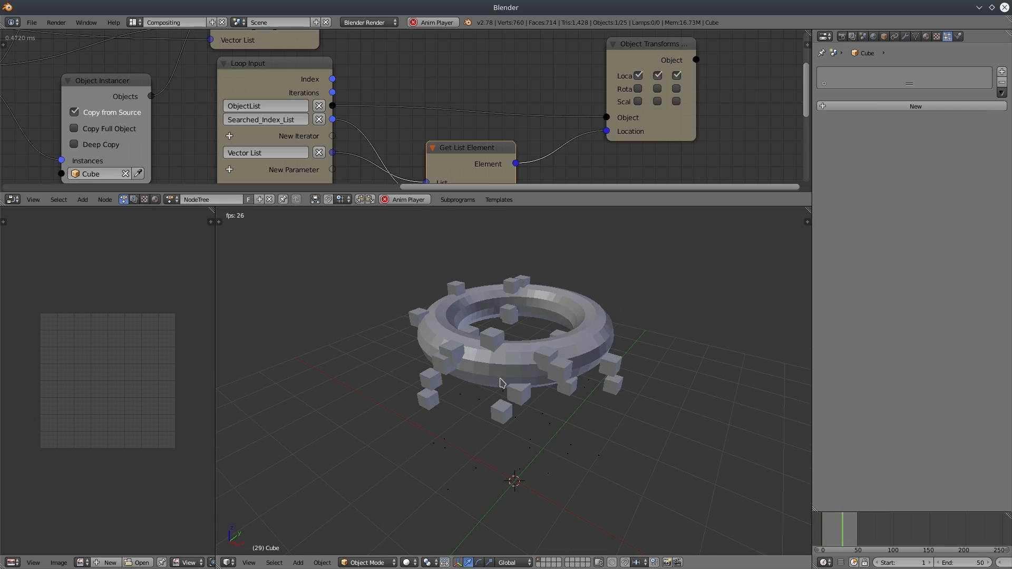
left_click_drag(406, 207, 406, 263)
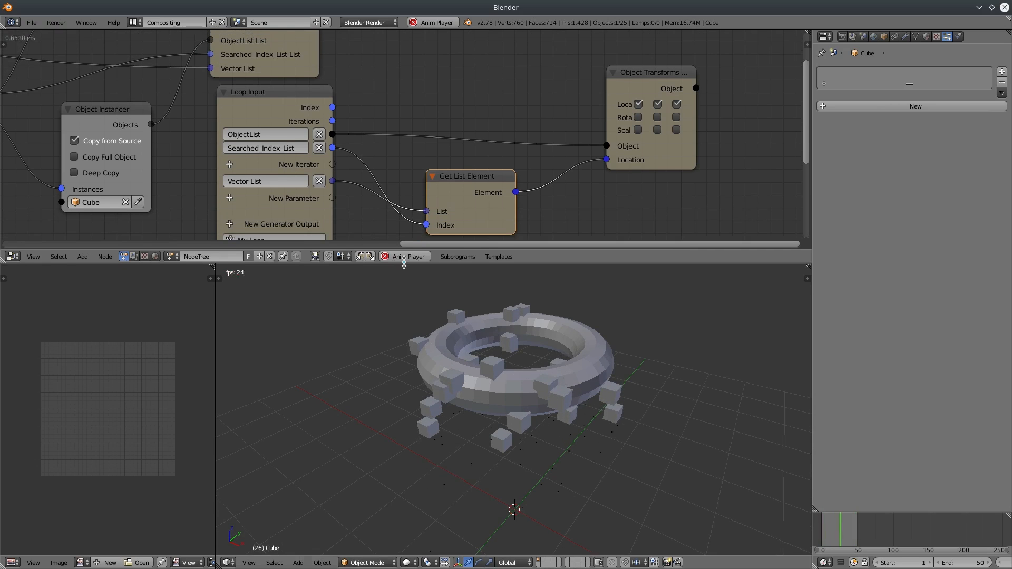
middle_click_drag(576, 383, 600, 408, "shift")
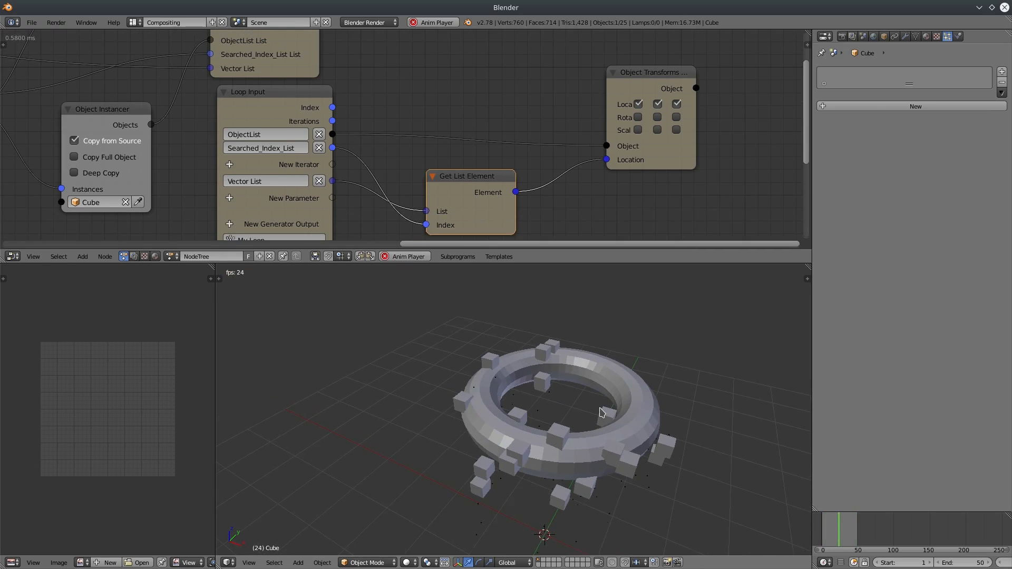
Step: Spread out the Compare, Switch and Float List nodes of the float loop to make room between them
middle_click_drag(262, 183, 491, 160)
scroll(491, 161, "down", 1)
middle_click_drag(144, 162, 211, 240)
key("x")
middle_click_drag(182, 158, 41, 61)
scroll(291, 106, "up", 1)
middle_click_drag(292, 106, 361, 121)
left_click_drag(346, 131, 320, 106)
middle_click_drag(348, 201, 315, 176)
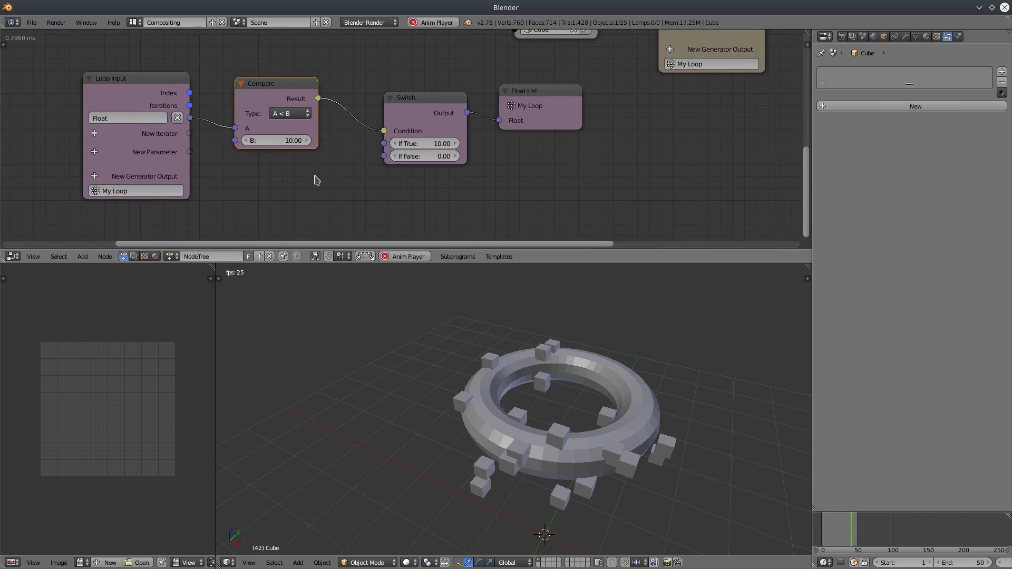
middle_click_drag(462, 180, 500, 182)
left_click_drag(570, 92, 671, 103)
left_click_drag(460, 101, 549, 97)
left_click_drag(333, 98, 359, 87)
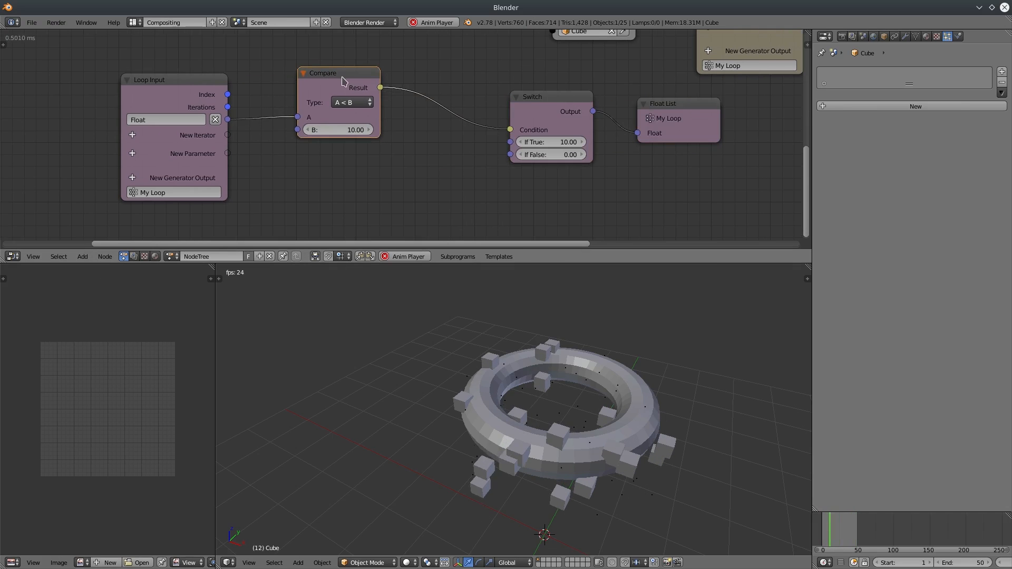
Step: Duplicate the Compare node and place the copy below the original
key("shift+d")
left_click(391, 165)
middle_click_drag(395, 156, 396, 147)
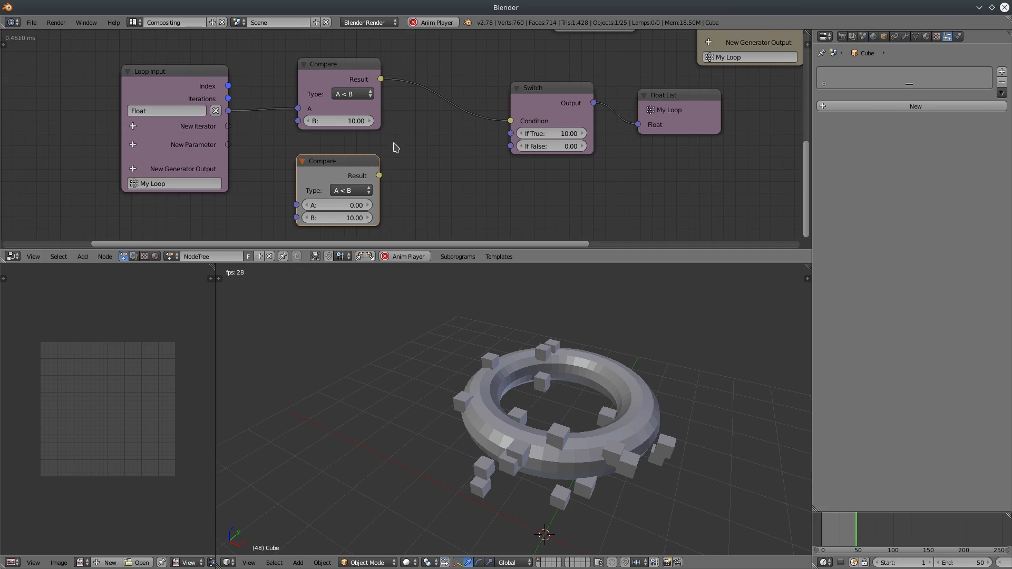
Step: Set the original Compare node's type to A > B with a B value of 10
left_click(352, 94)
left_click(348, 158)
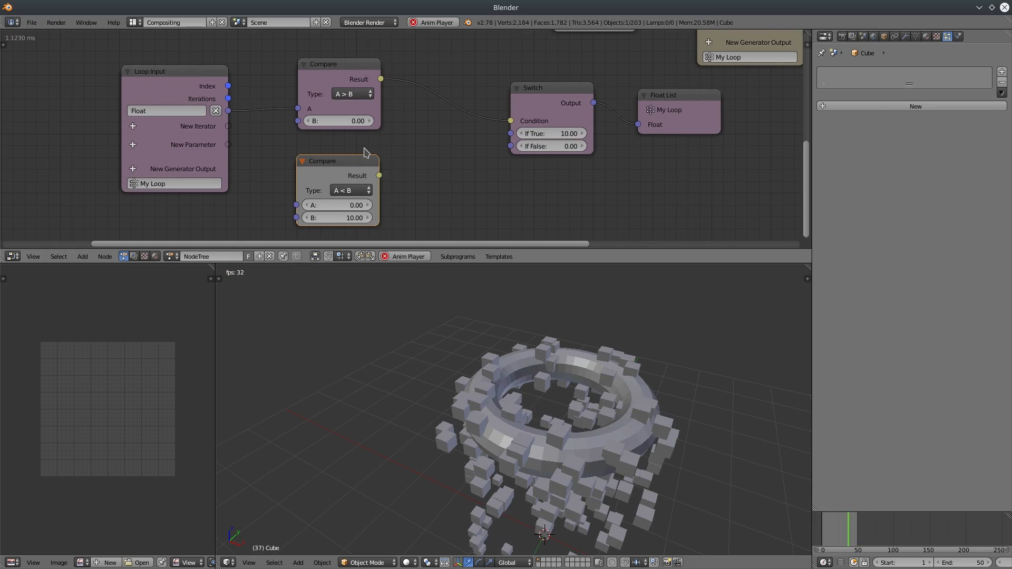
middle_click_drag(414, 147, 405, 110)
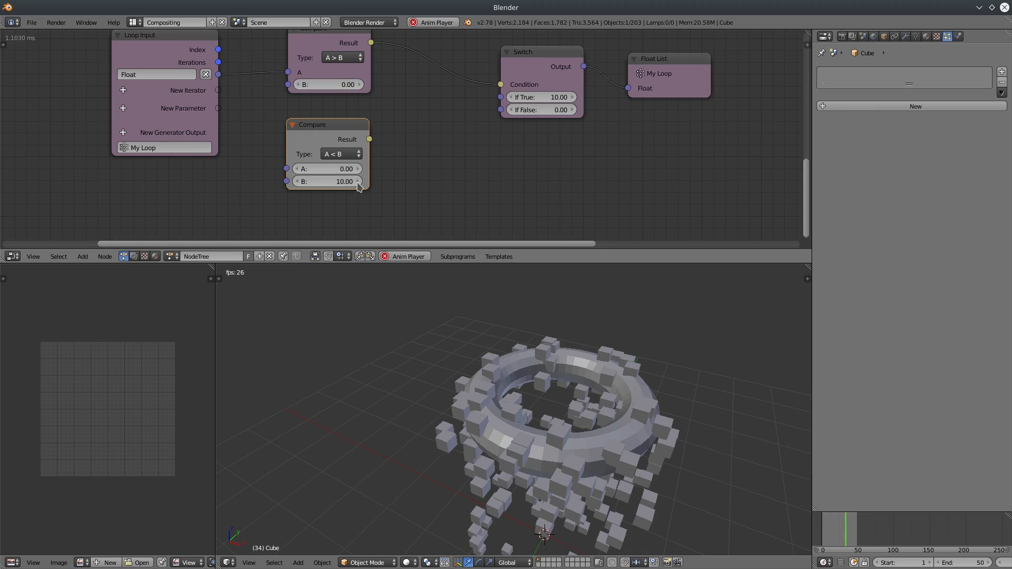
left_click(330, 85)
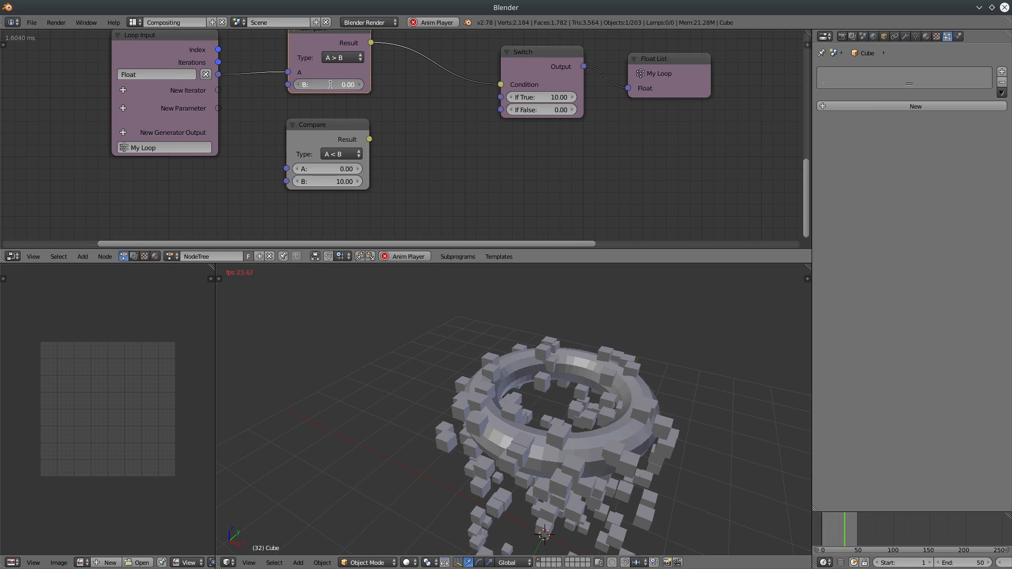
type("10")
key("Return")
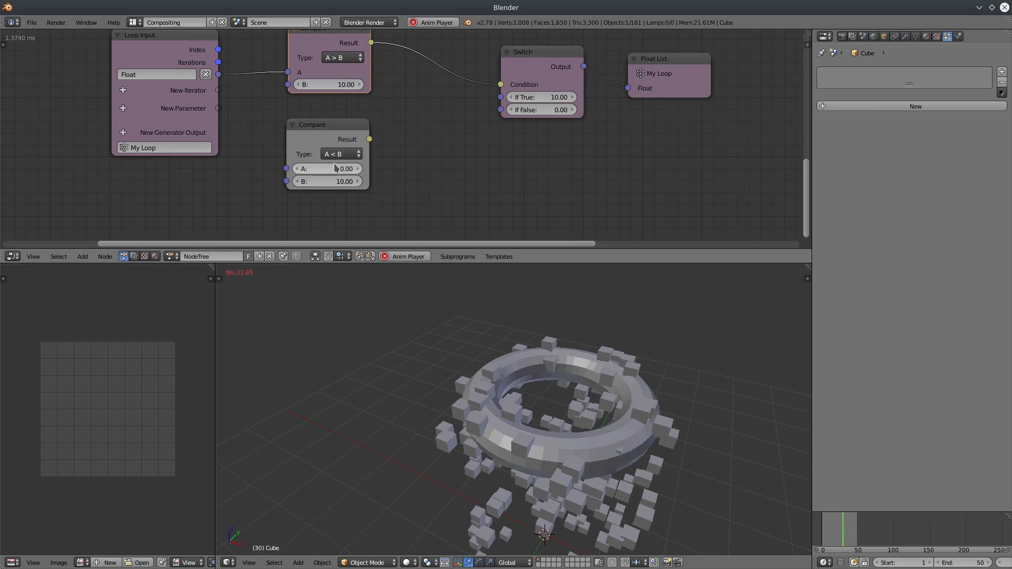
Step: Set the duplicated Compare node's B value to 15 and connect the loop's Float iterator to its A input
left_click(330, 181)
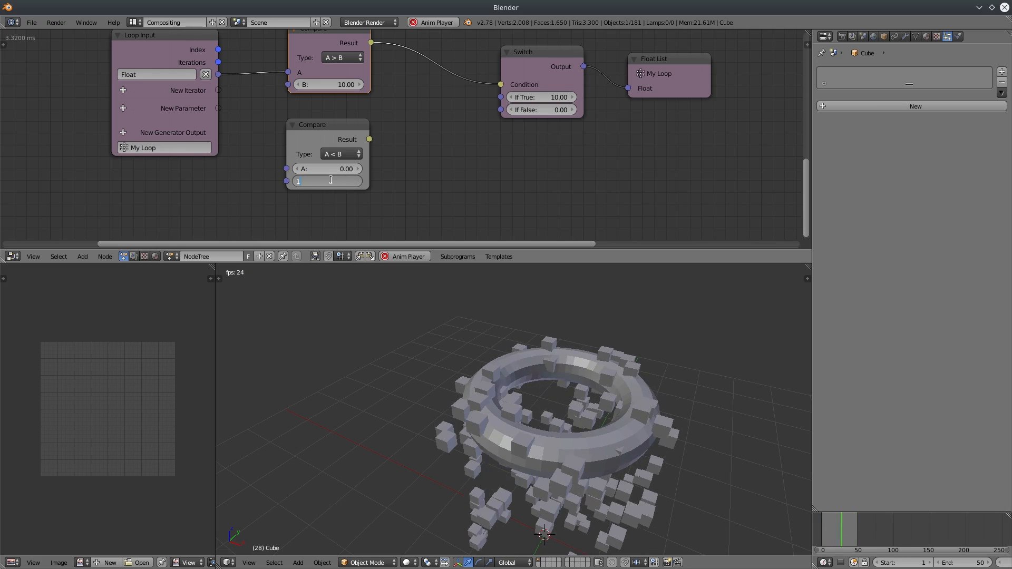
left_click_drag(217, 76, 289, 173)
Step: Move the Float List node further along and add a Logic Operators node between the Compare nodes and the Switch
middle_click_drag(420, 138, 310, 152)
left_click_drag(387, 98, 390, 100)
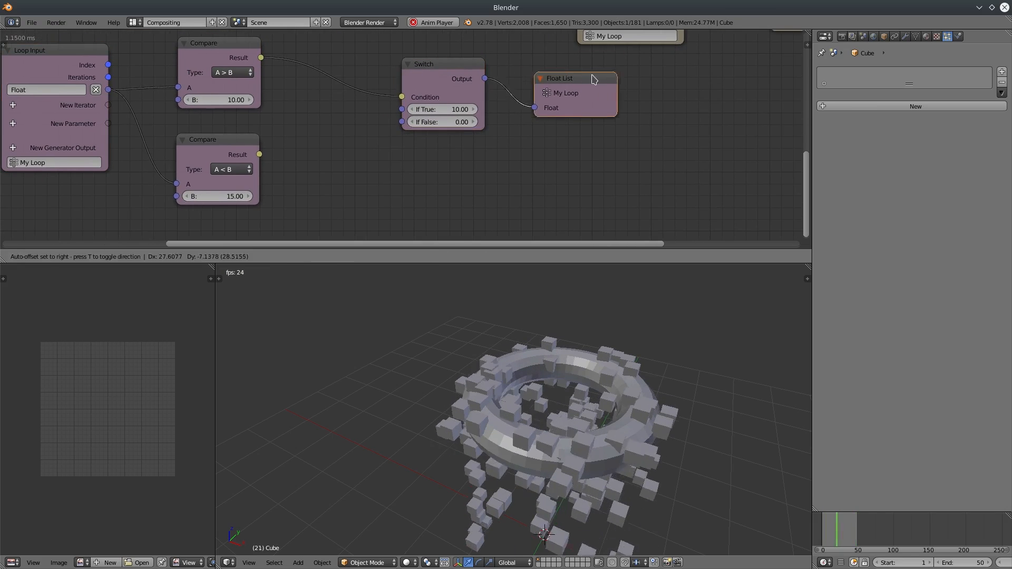
left_click(82, 256)
mouse_move(112, 347)
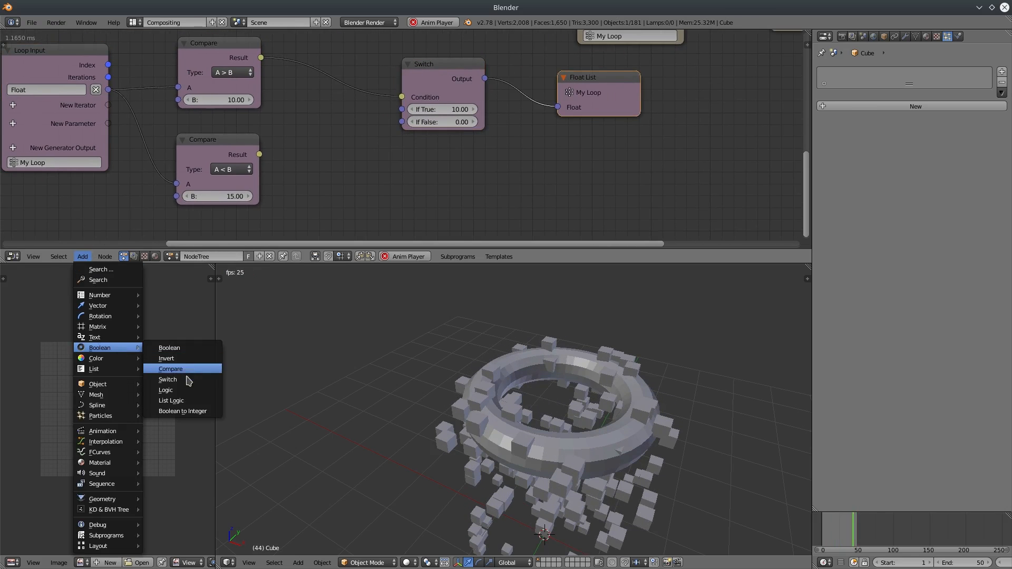
left_click(176, 392)
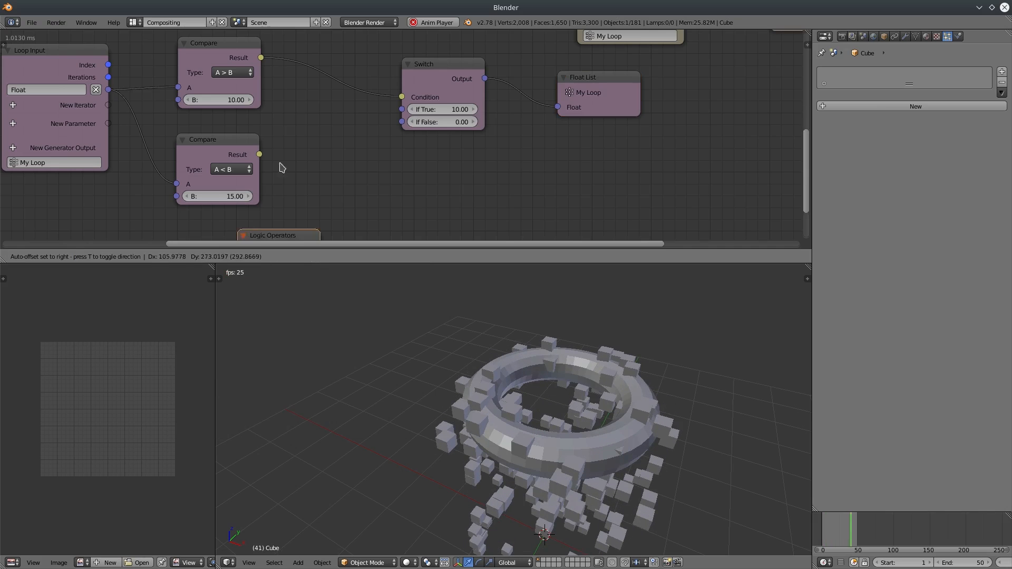
left_click(304, 113)
Step: Combine both Compare results in the Logic Operators node using A and B, and feed its Result into the Switch's Condition
left_click_drag(261, 57, 267, 72)
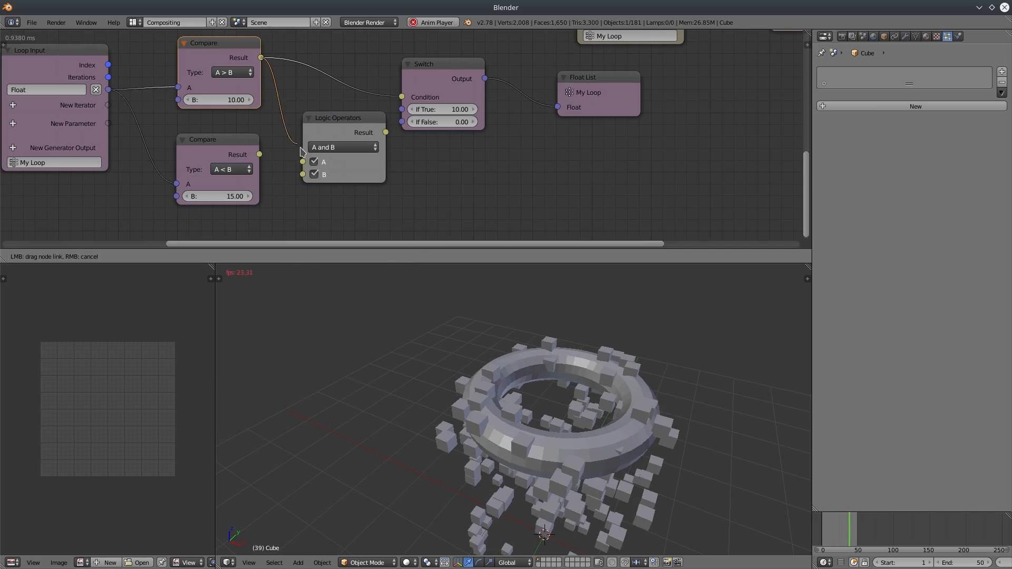
left_click_drag(300, 152, 303, 162)
left_click(333, 147)
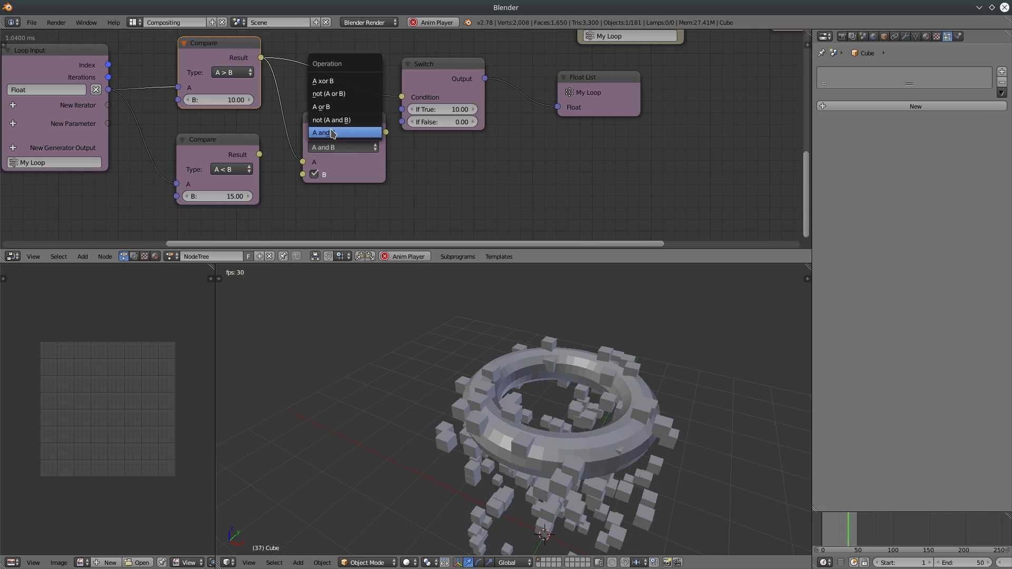
left_click(333, 134)
left_click_drag(343, 121, 402, 98)
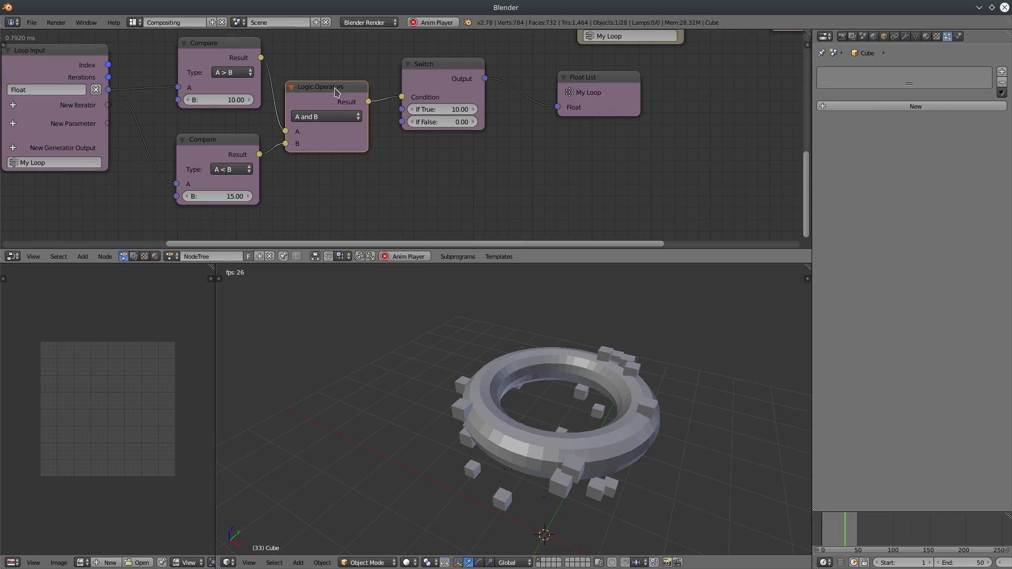
left_click_drag(335, 88, 345, 81)
Step: Set the A > B node's threshold to 15 and the A < B node's threshold to 20
middle_click_drag(517, 156, 509, 167)
middle_click_drag(565, 455, 585, 435)
scroll(570, 427, "down", 1)
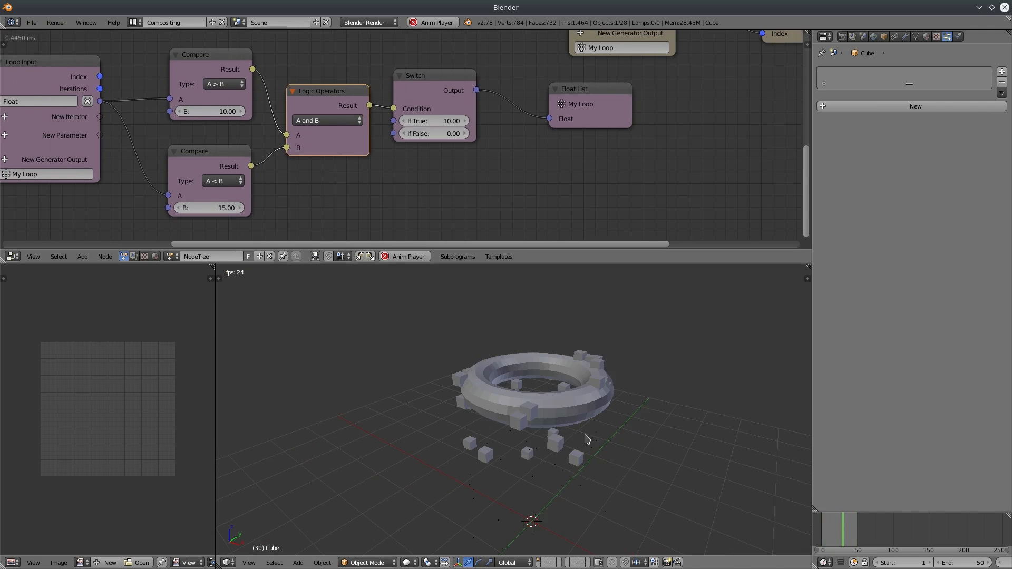
middle_click_drag(362, 200, 441, 191)
left_click(296, 103)
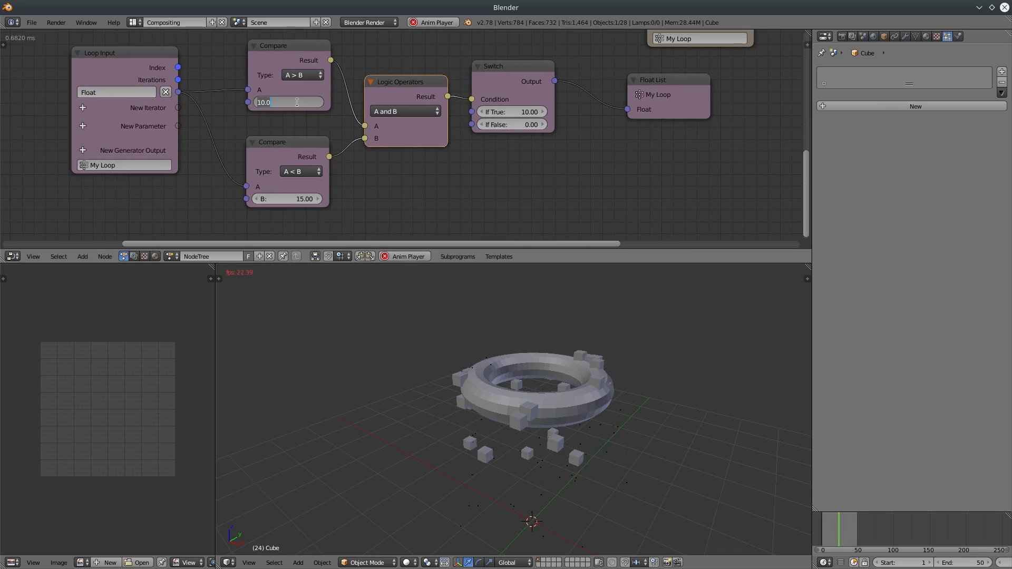
type("15")
key("Return")
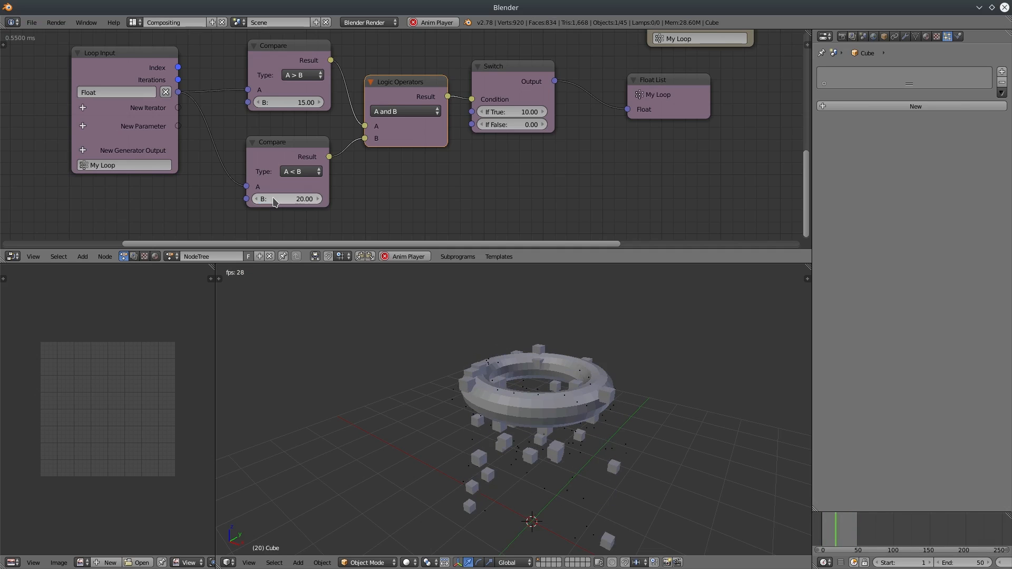
Step: Examine from several angles where the cube instances sit relative to the torus during playback
scroll(614, 433, "down", 1)
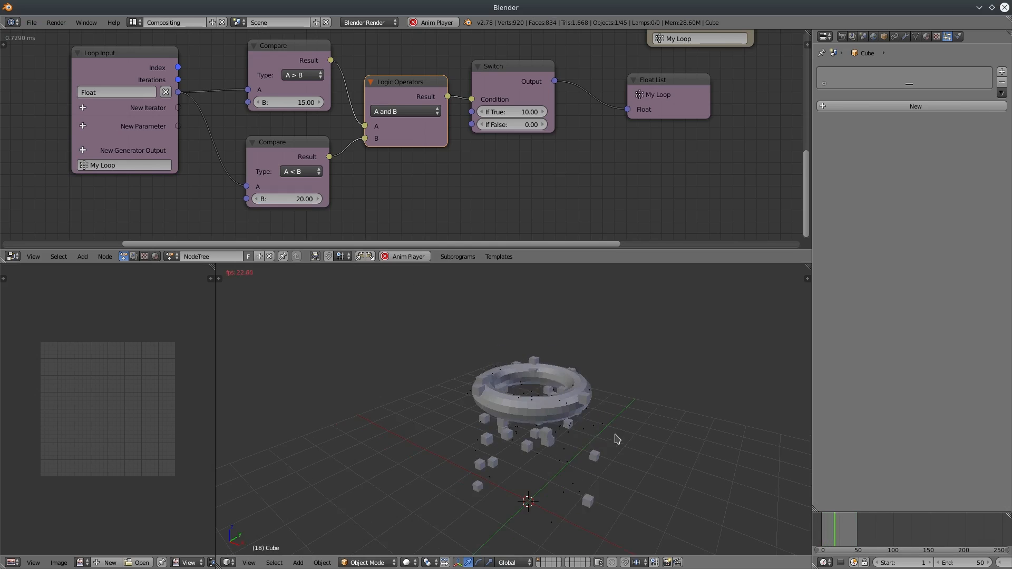
middle_click_drag(613, 434, 609, 415)
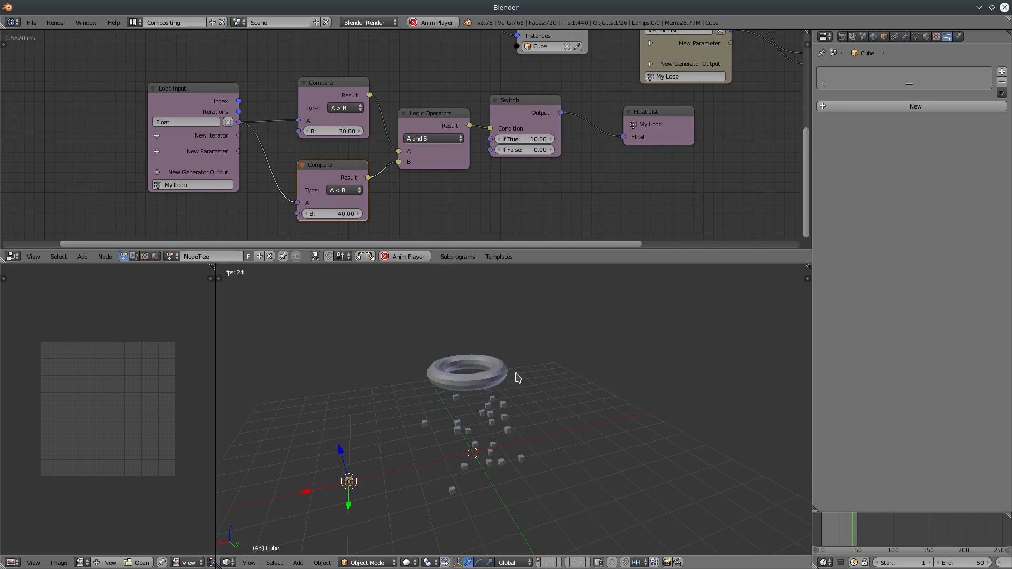
scroll(518, 378, "up", 2)
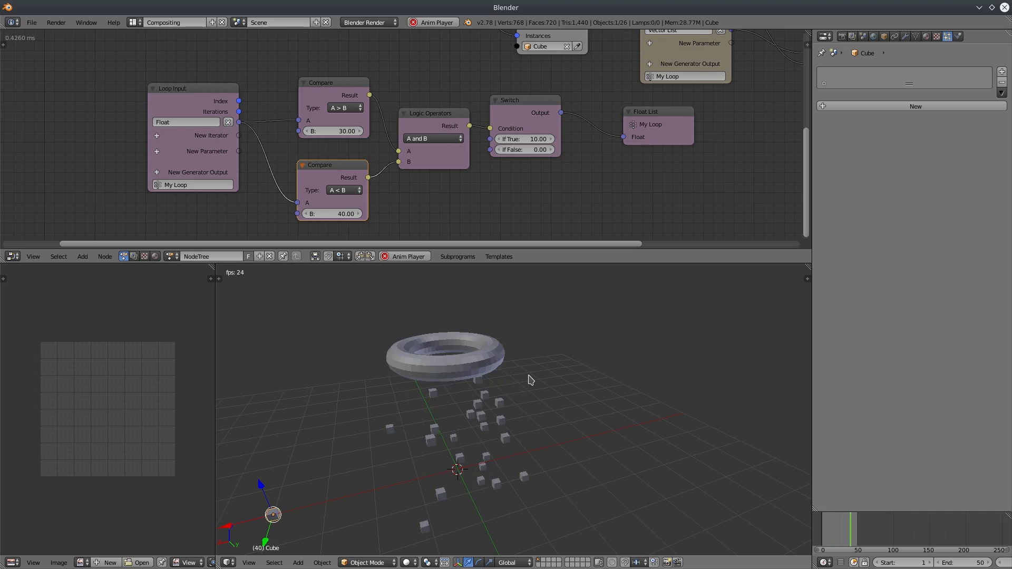